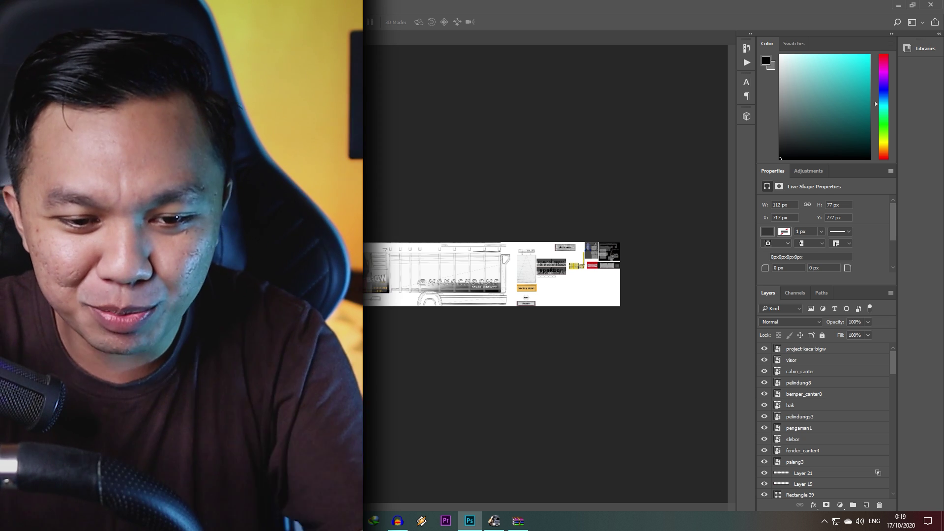
Examine the truck skin layout, the BIGW Trans logo on the cabin front and the sponsor stickers on the dark side window.
scroll(248, 270, up, 5)
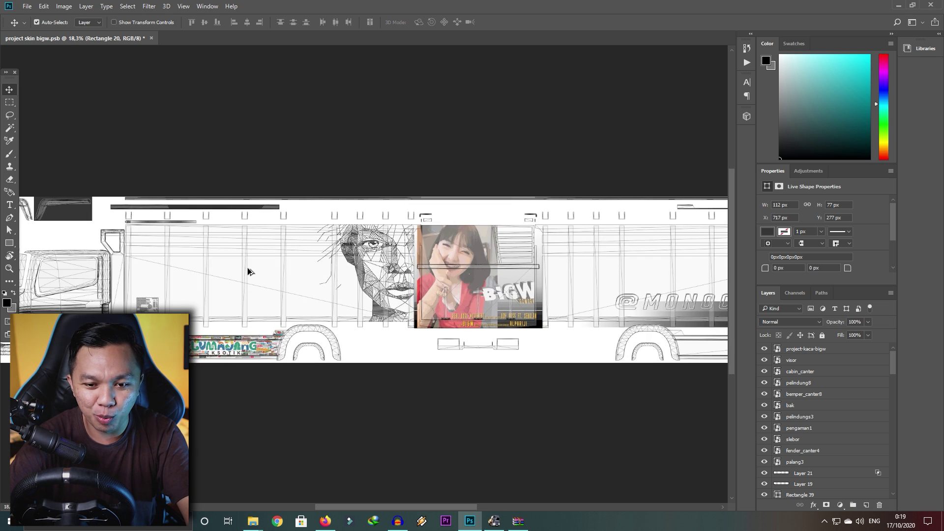
scroll(248, 270, left, 10)
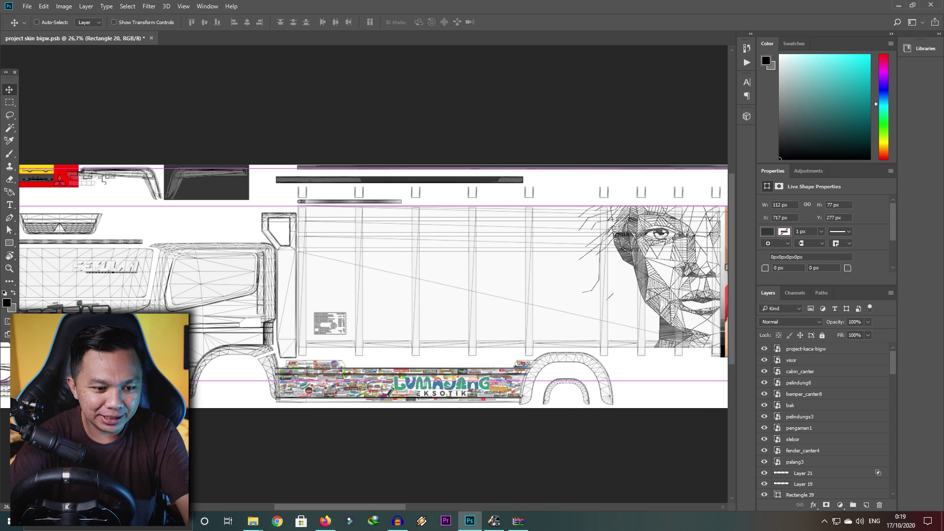
scroll(248, 270, left, 6)
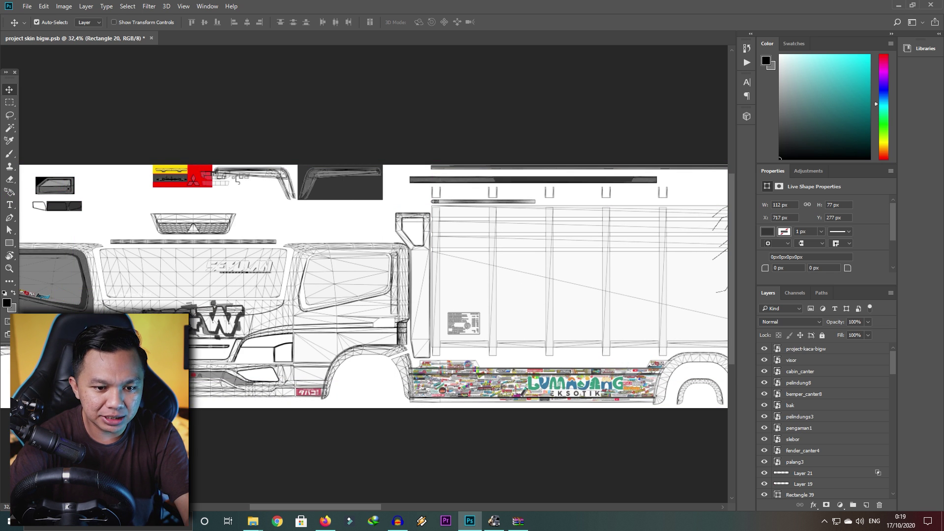
scroll(102, 381, down, 3)
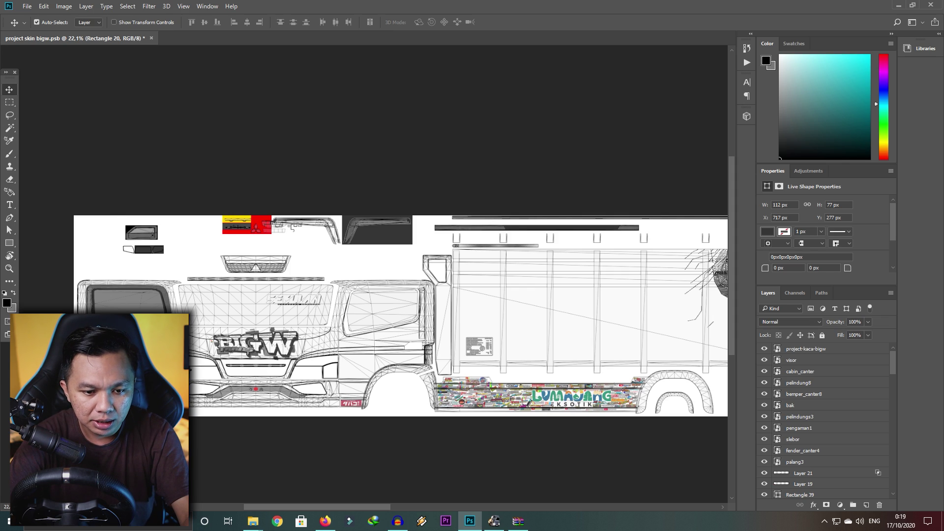
scroll(432, 218, up, 3)
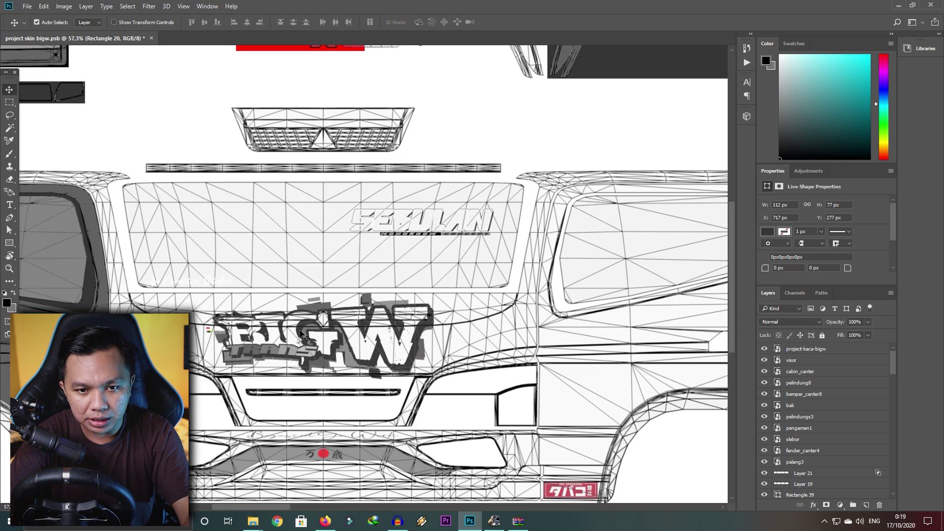
scroll(301, 334, down, 2)
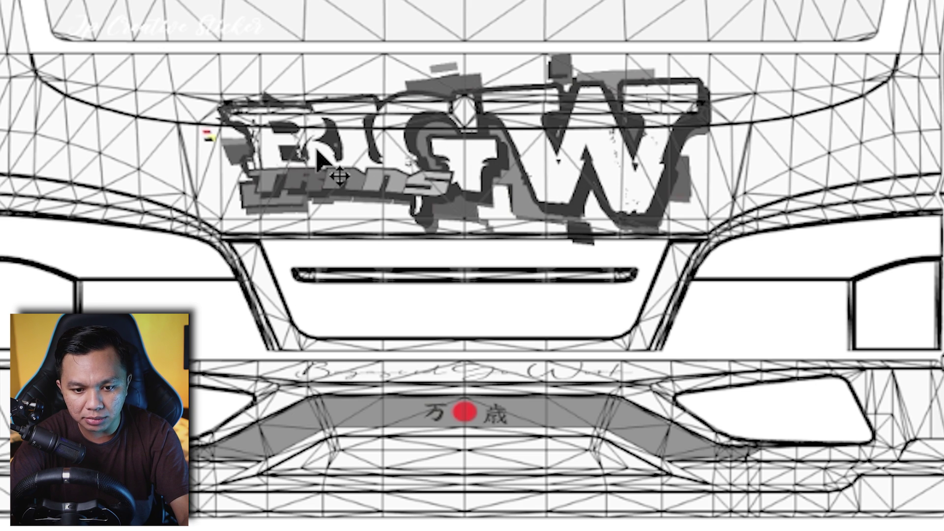
scroll(265, 347, up, 2)
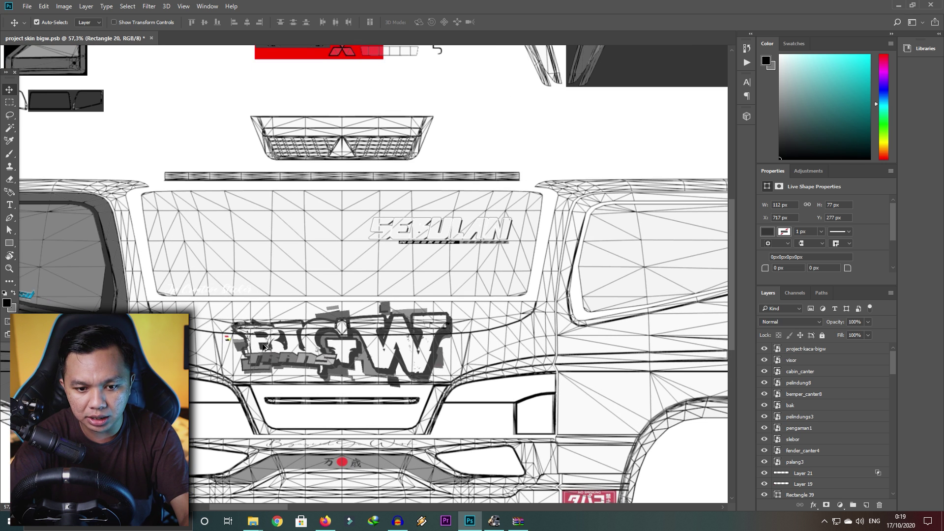
scroll(264, 347, up, 2)
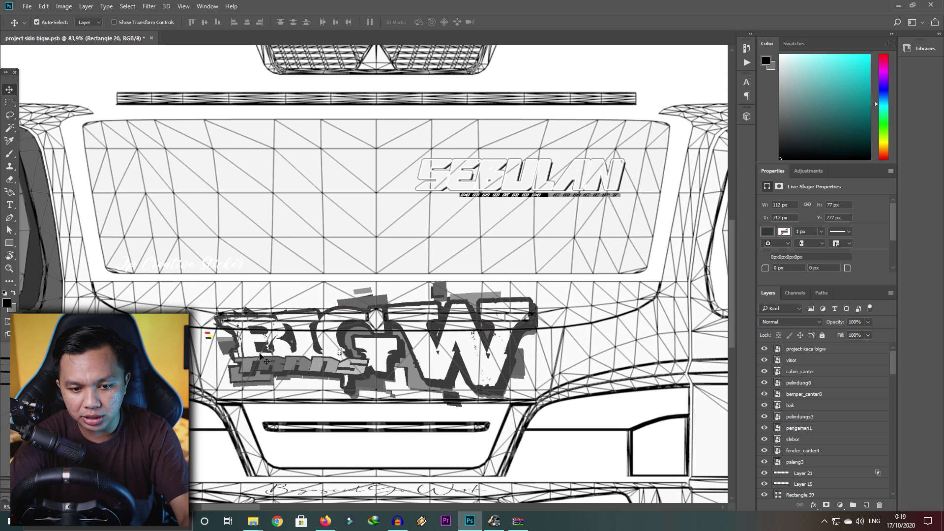
scroll(260, 355, down, 3)
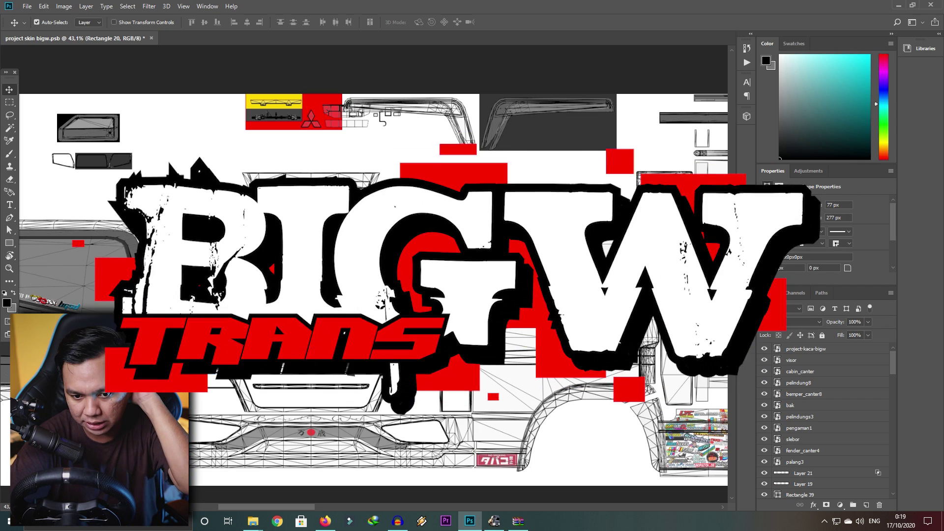
key(ctrl)
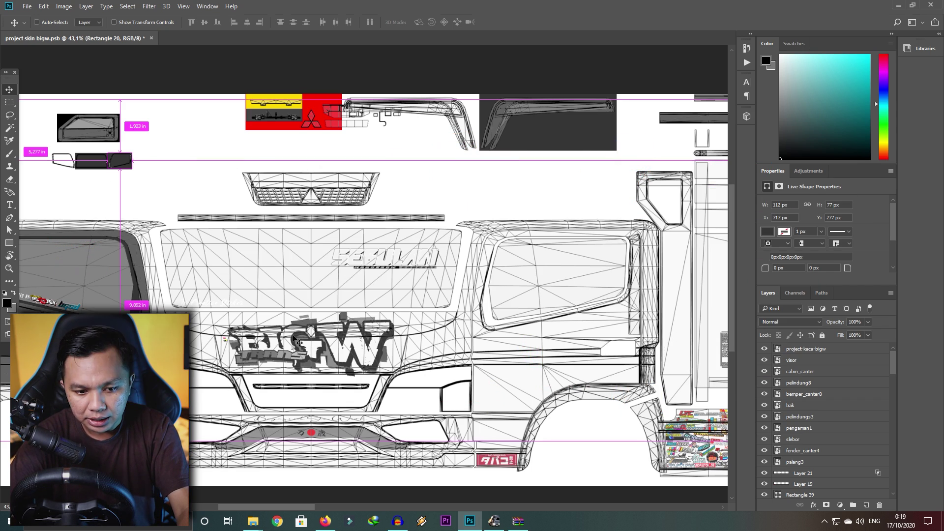
scroll(294, 339, left, 3)
scroll(113, 339, up, 2)
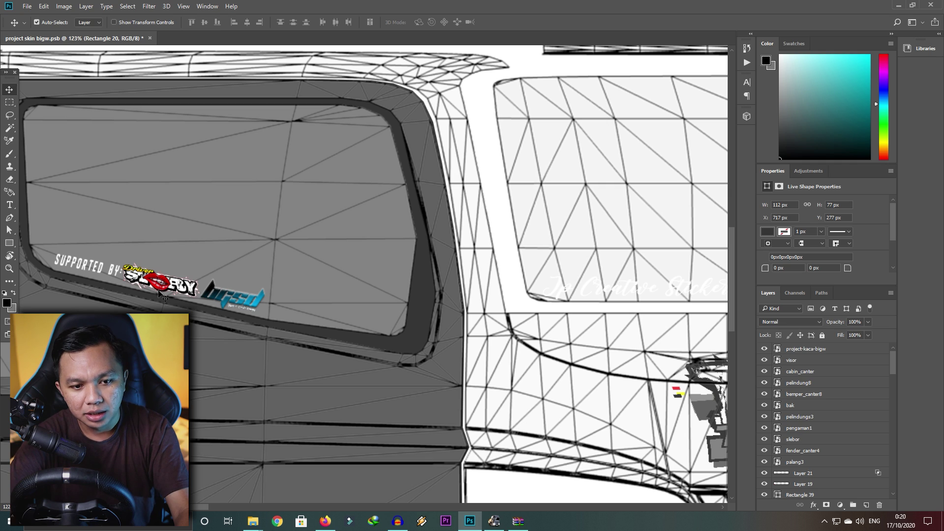
scroll(245, 316, down, 5)
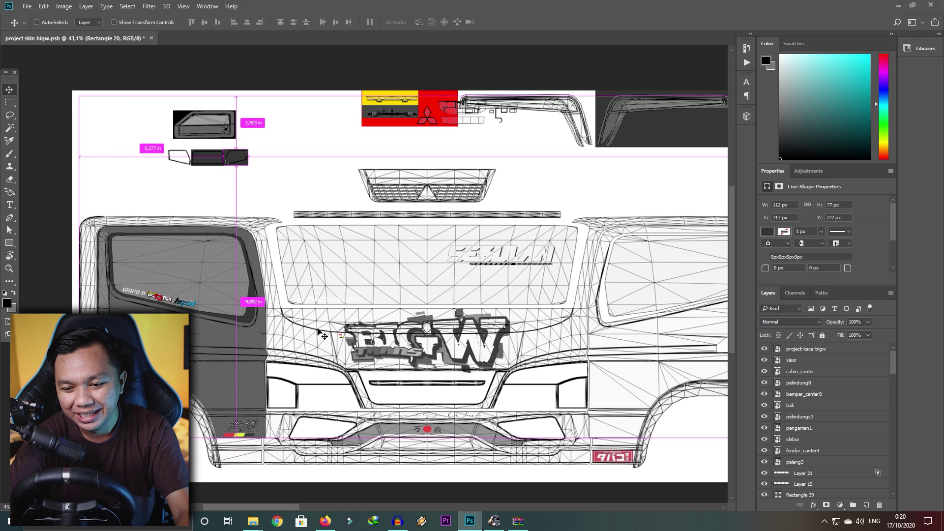
Examine the cabin side and the sticker-covered Lumajang Eksotik strip beneath the cargo body.
scroll(320, 334, right, 6)
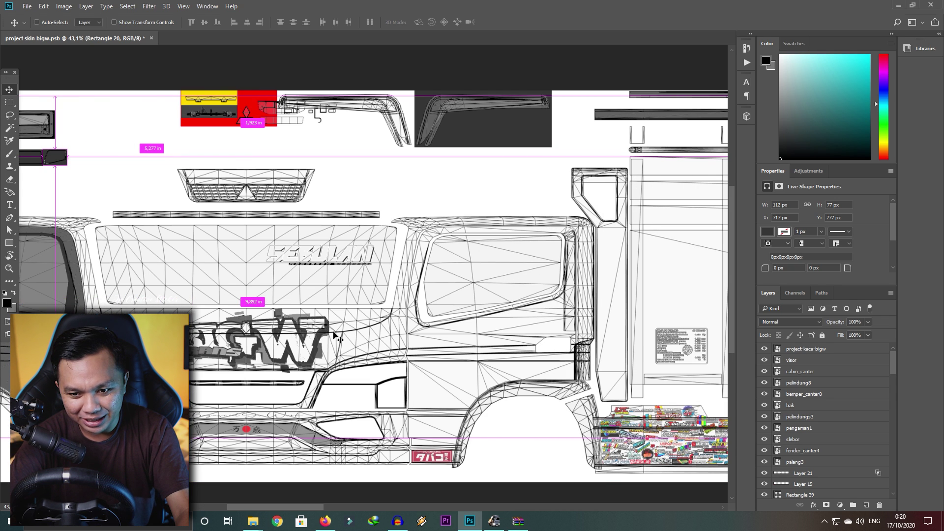
scroll(427, 295, down, 2)
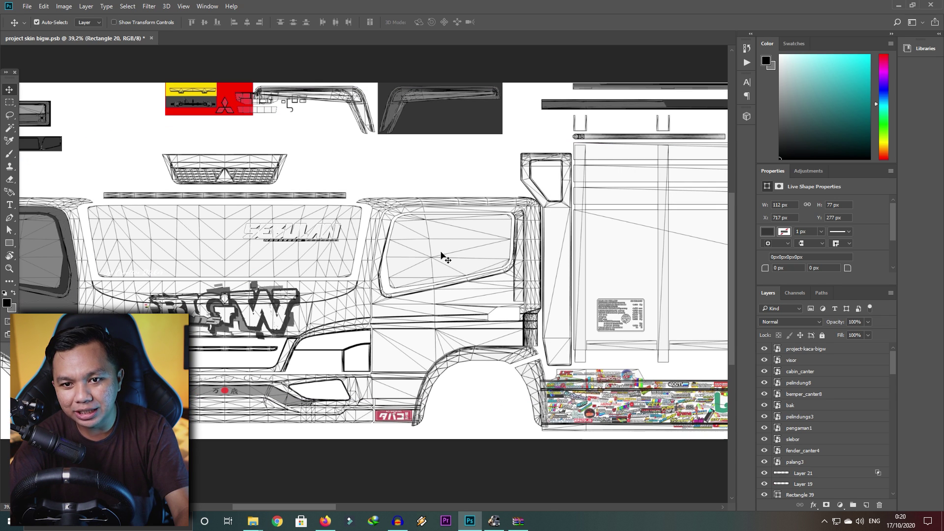
scroll(441, 253, down, 4)
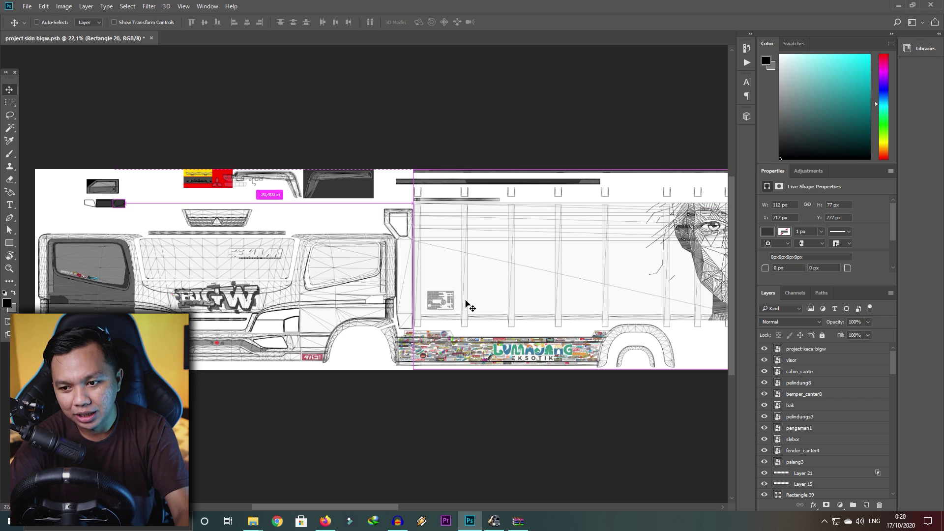
scroll(510, 287, up, 4)
scroll(544, 320, up, 3)
scroll(492, 329, down, 1)
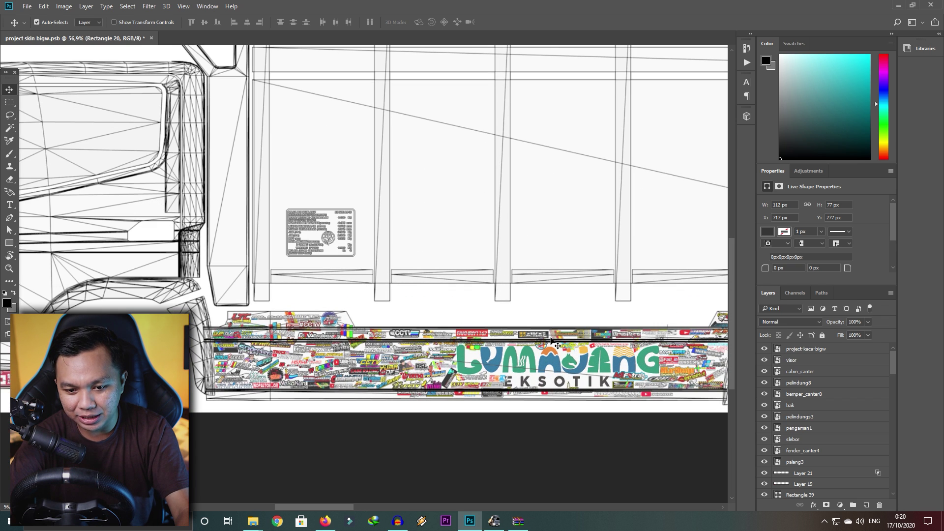
scroll(432, 339, right, 2)
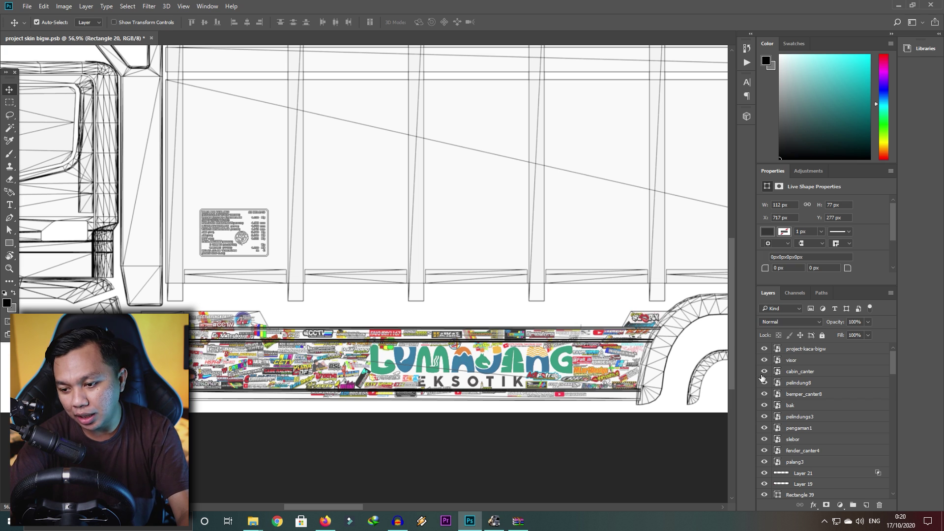
Expand Group 6 and look through the sticker image layers it contains.
scroll(810, 380, down, 5)
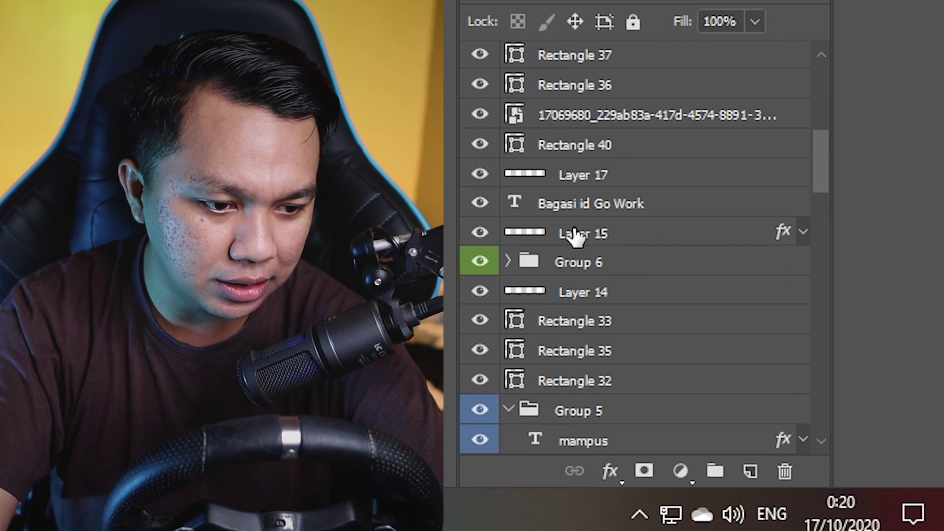
click(508, 262)
scroll(550, 273, down, 10)
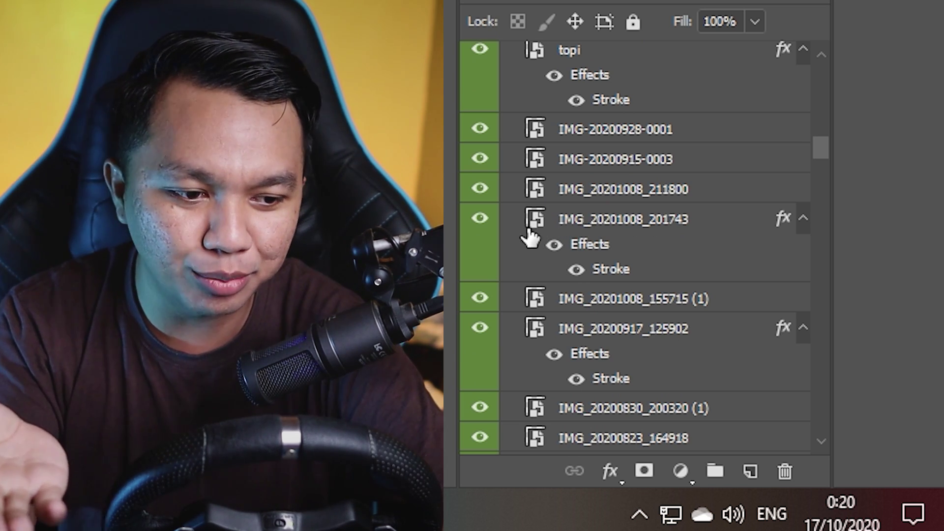
scroll(526, 236, down, 6)
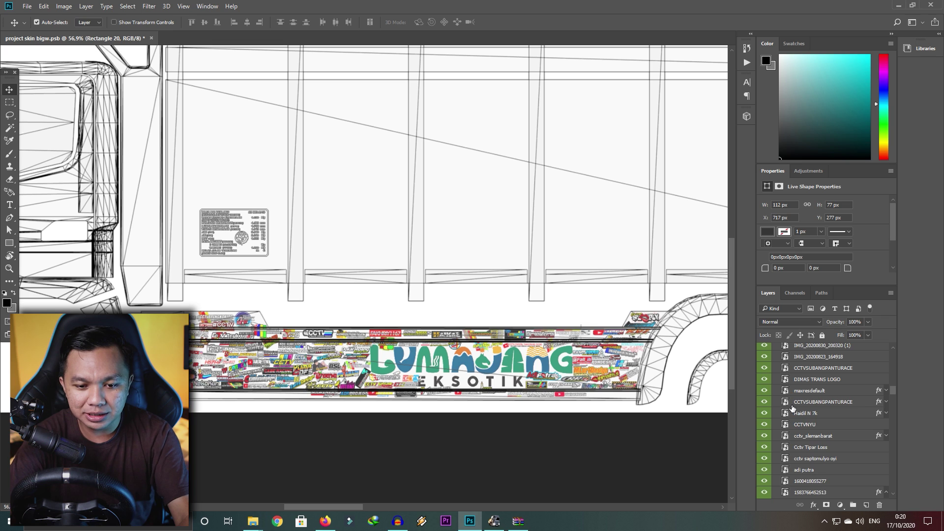
scroll(550, 228, down, 3)
scroll(793, 411, down, 5)
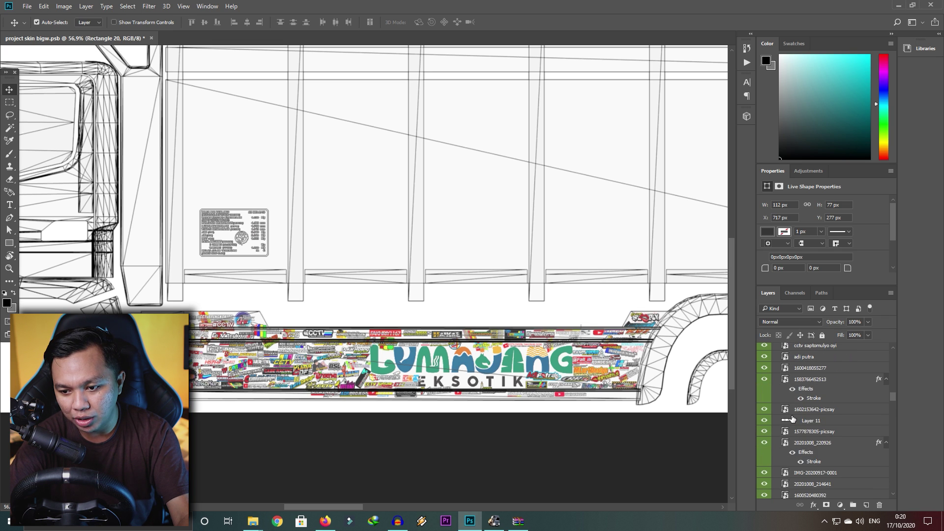
scroll(534, 366, down, 3)
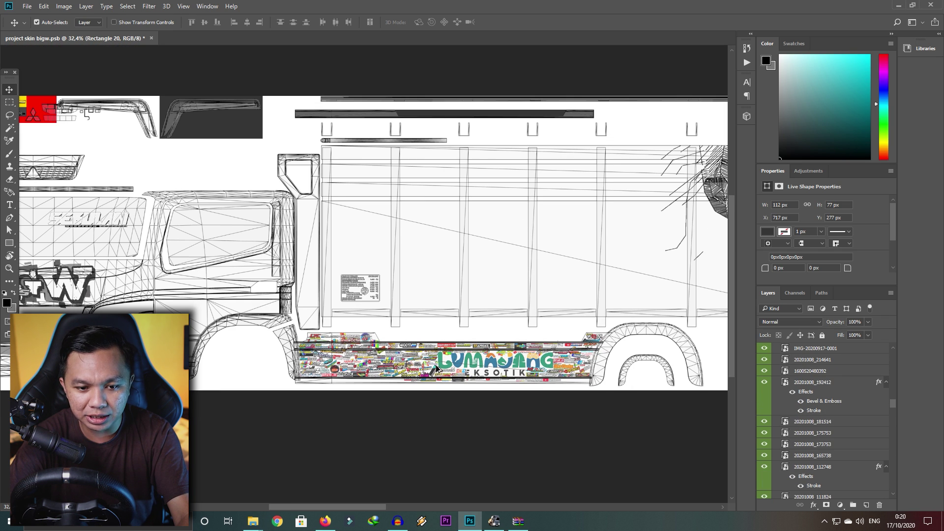
Examine the vehicle inspection plate on the cargo body and the red no-smoking sticker beside the front bumper.
scroll(444, 243, down, 2)
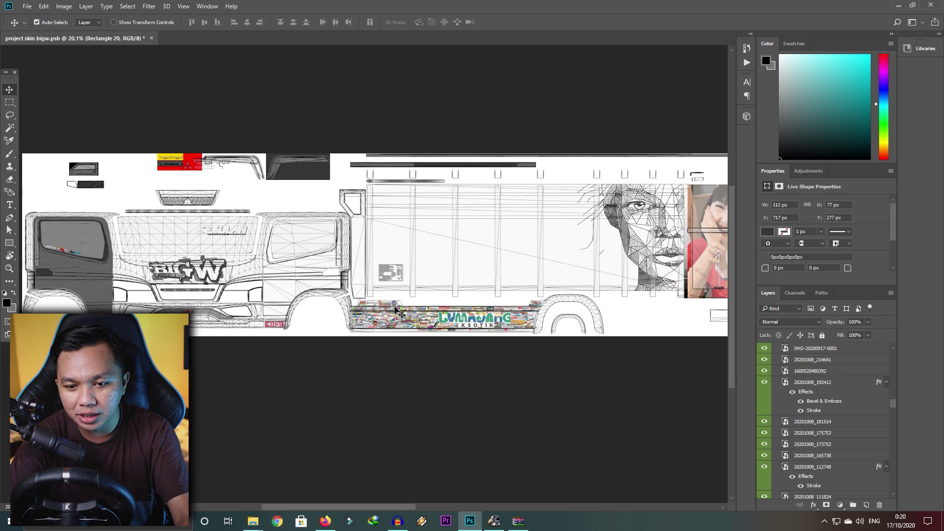
scroll(457, 280, up, 4)
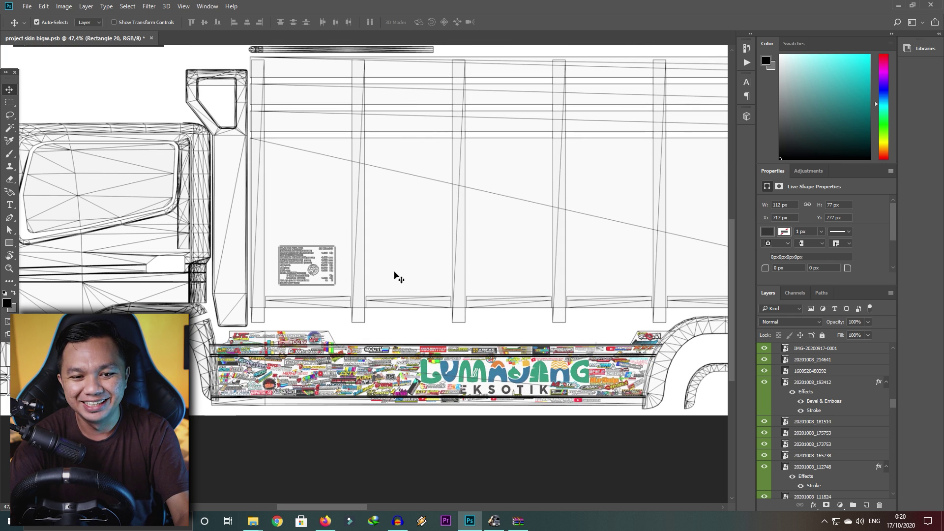
scroll(305, 288, left, 1)
scroll(325, 269, up, 4)
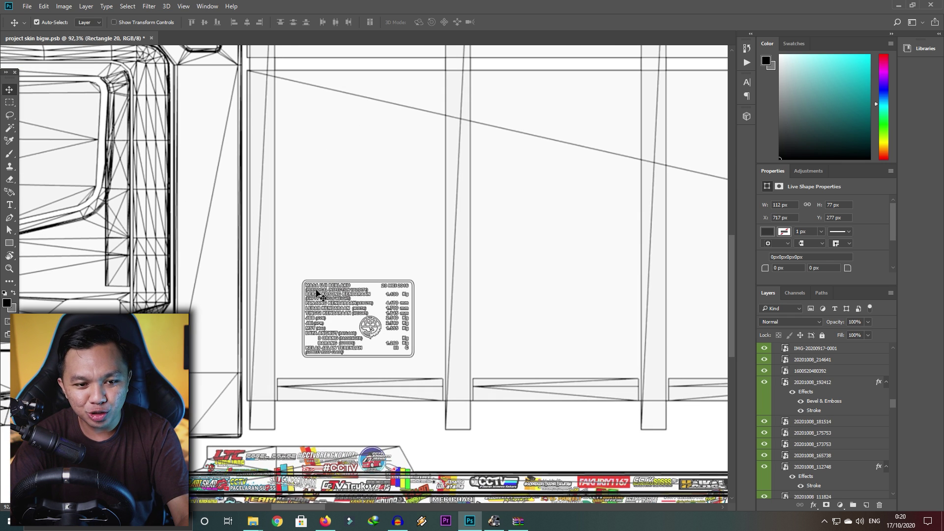
scroll(347, 280, up, 2)
scroll(432, 335, down, 6)
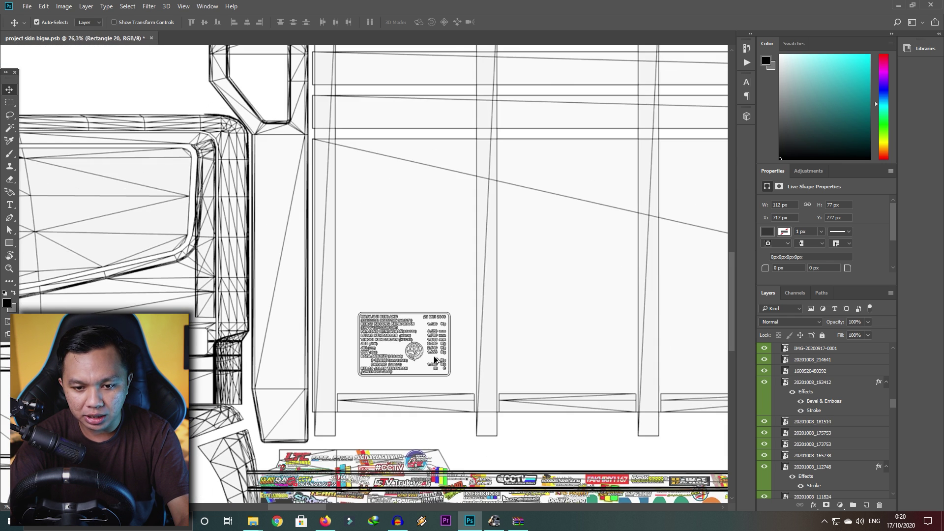
scroll(295, 374, up, 5)
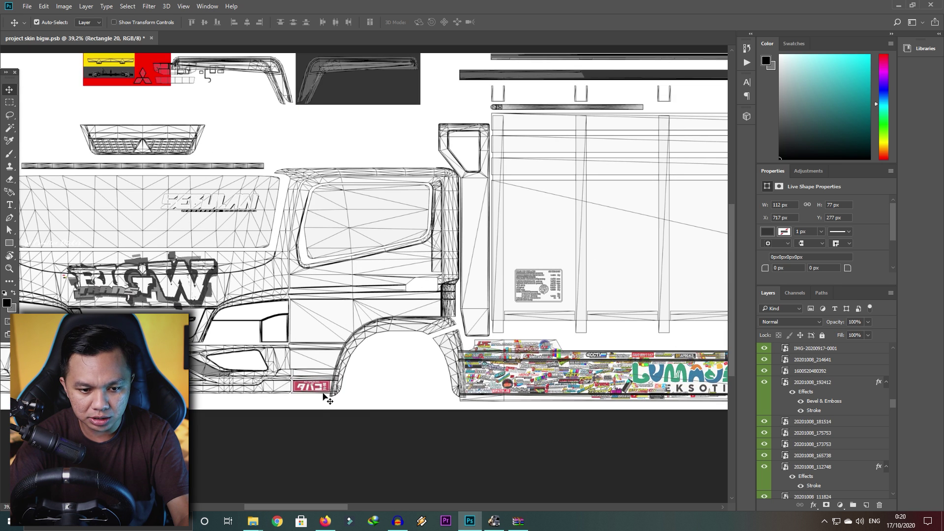
scroll(201, 376, up, 2)
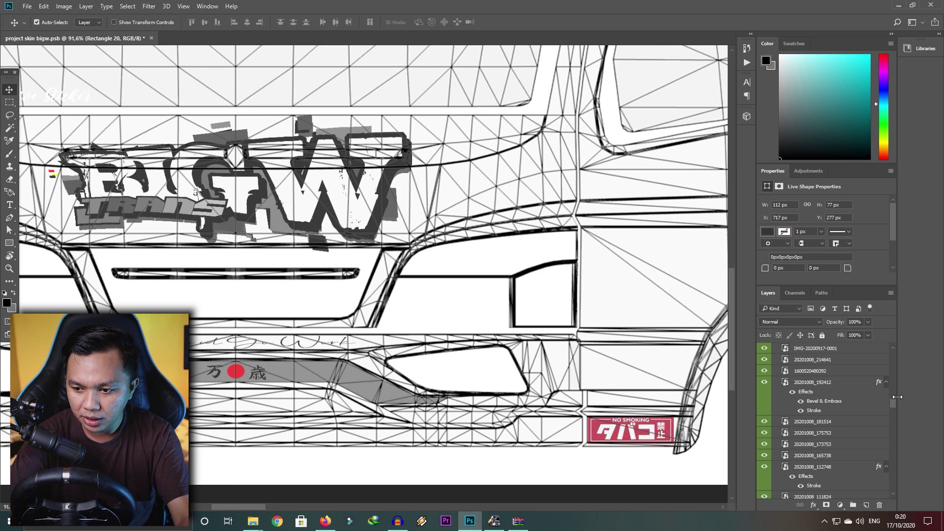
Hide the cabin_canter and bemper_canter8 wireframe layers so only the artwork beneath them shows.
scroll(886, 390, up, 3)
drag(893, 402, 834, 340)
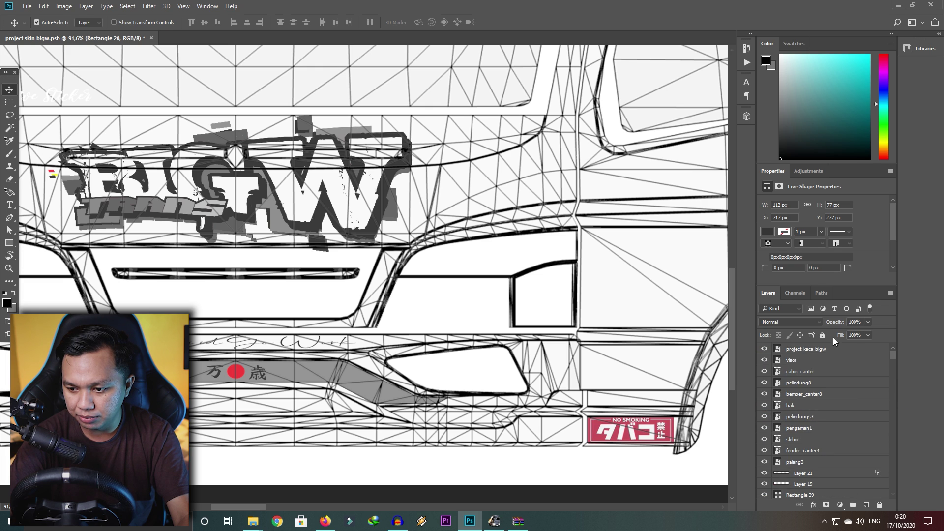
click(764, 371)
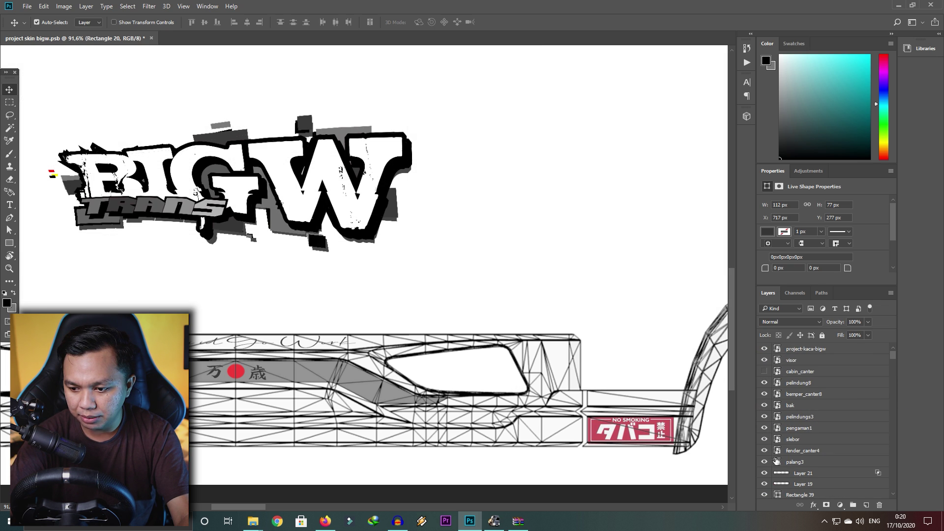
click(764, 394)
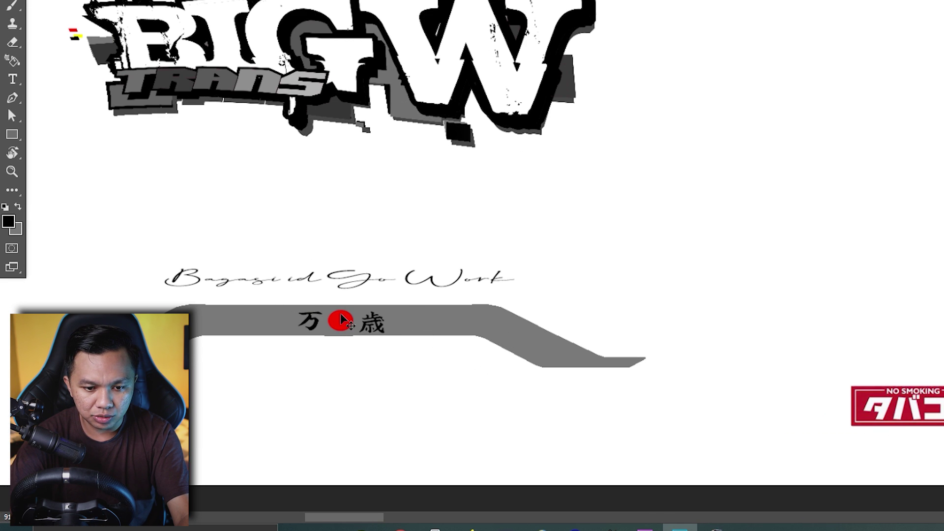
Examine the bumper artwork with the Bagasi id Go Work lettering and the Sebulan Monokrom Concept windshield sticker.
scroll(346, 326, up, 3)
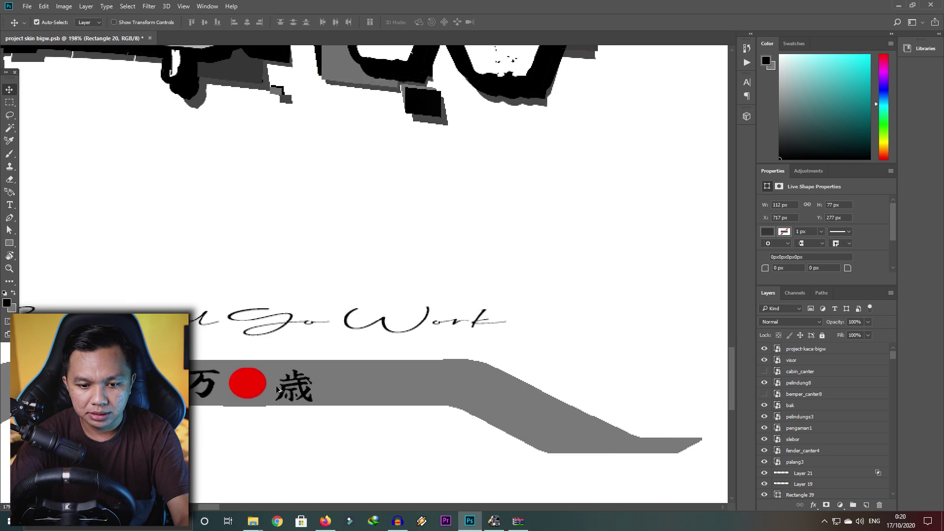
scroll(278, 390, down, 3)
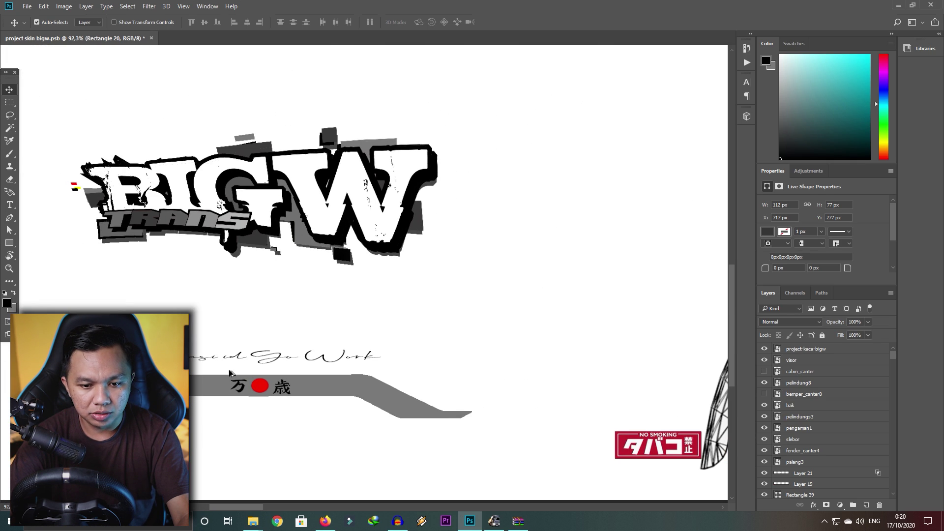
scroll(296, 351, down, 2)
scroll(362, 257, down, 4)
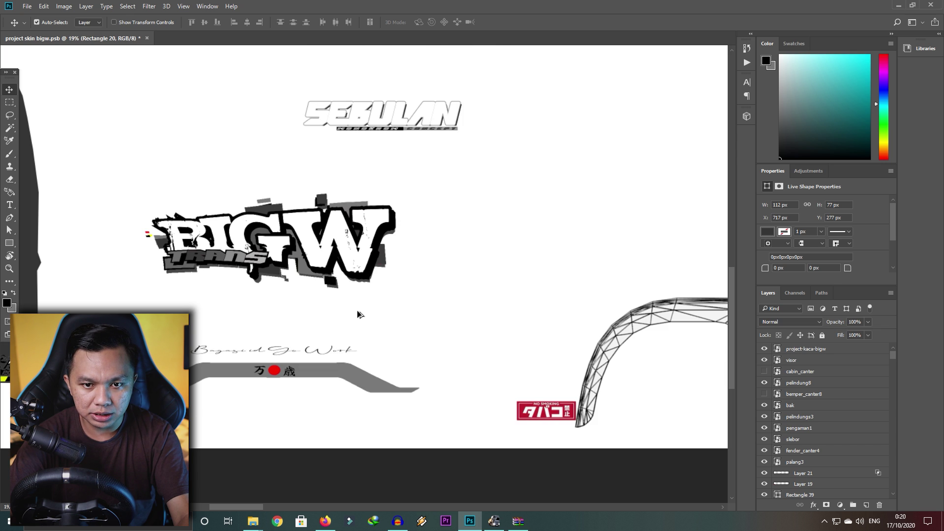
scroll(320, 238, up, 4)
scroll(287, 264, up, 3)
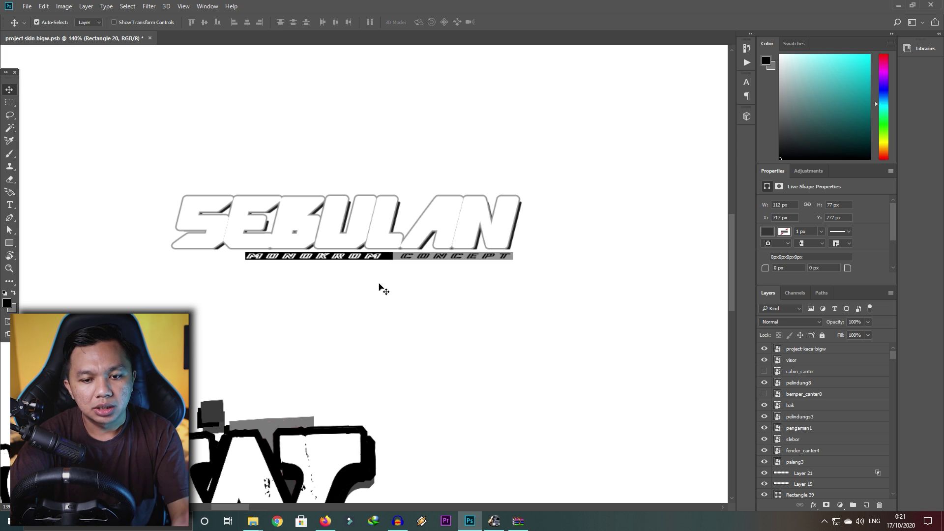
Examine the BIGW Trans logo next to the Sebulan Monokrom Concept sticker.
scroll(375, 295, left, 5)
scroll(138, 288, left, 4)
scroll(129, 288, down, 4)
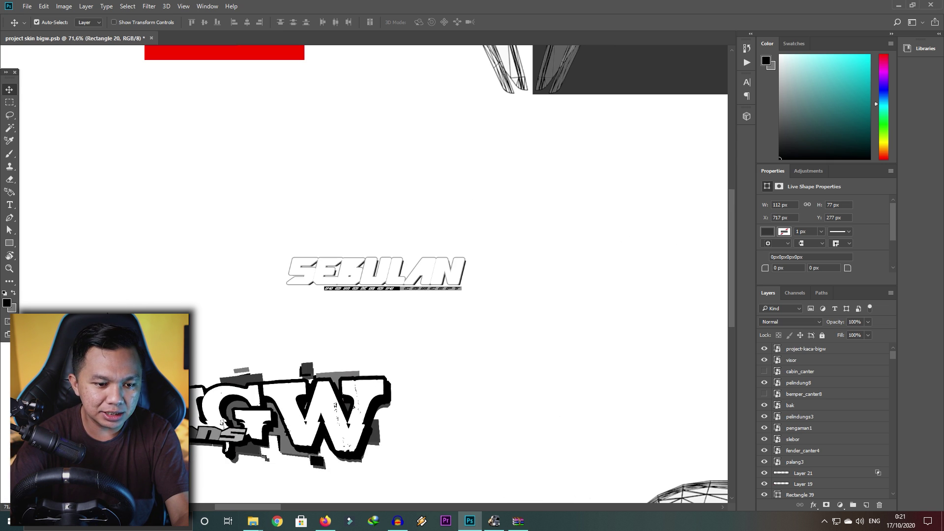
scroll(130, 291, down, 2)
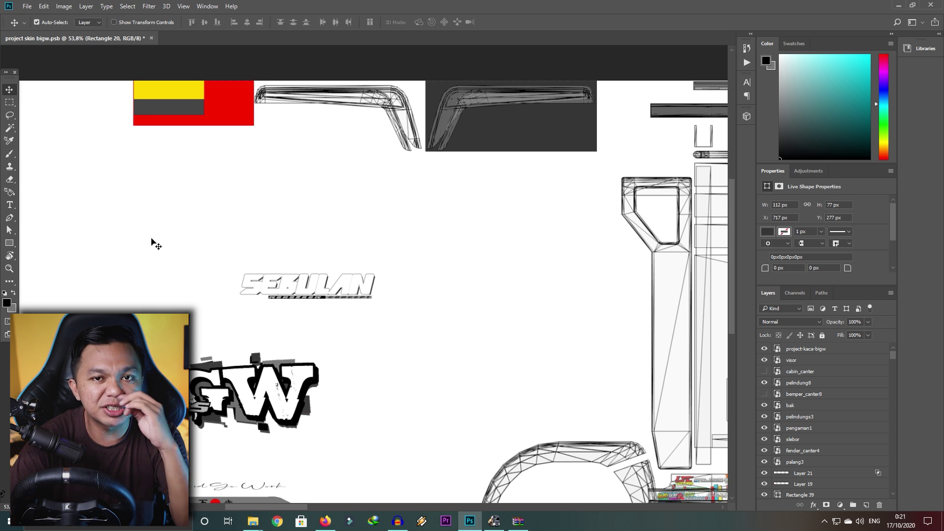
scroll(448, 136, down, 2)
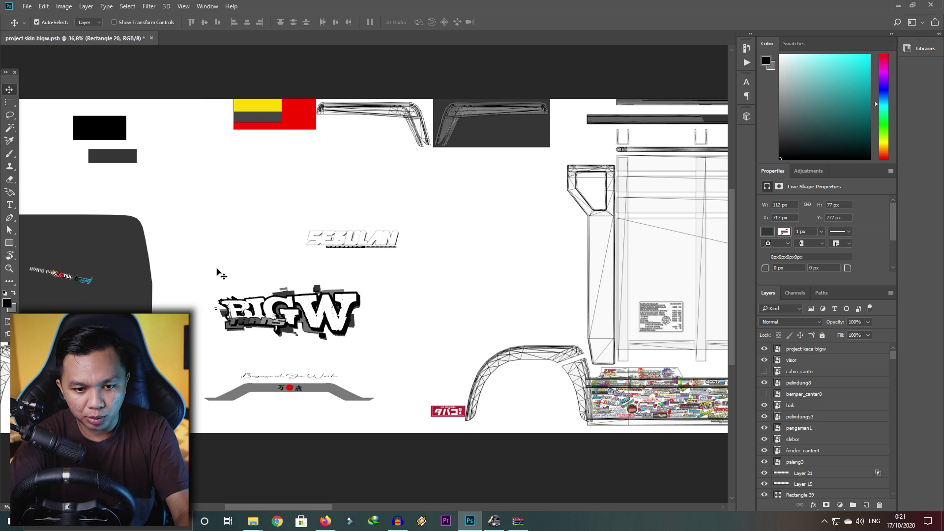
scroll(264, 270, up, 4)
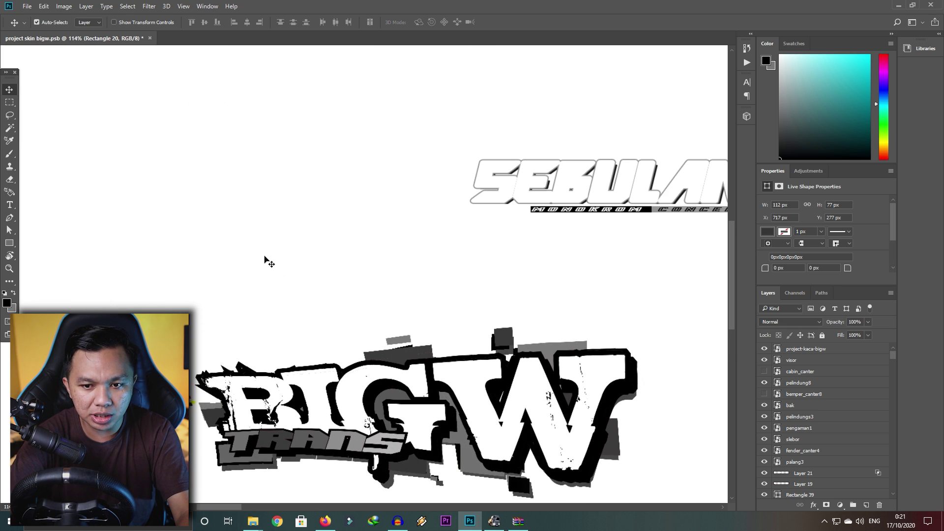
scroll(268, 261, down, 4)
scroll(449, 295, down, 1)
Examine the Lumajang Eksotik sticker strip below the cargo body and the line-art face on its side.
scroll(516, 398, right, 6)
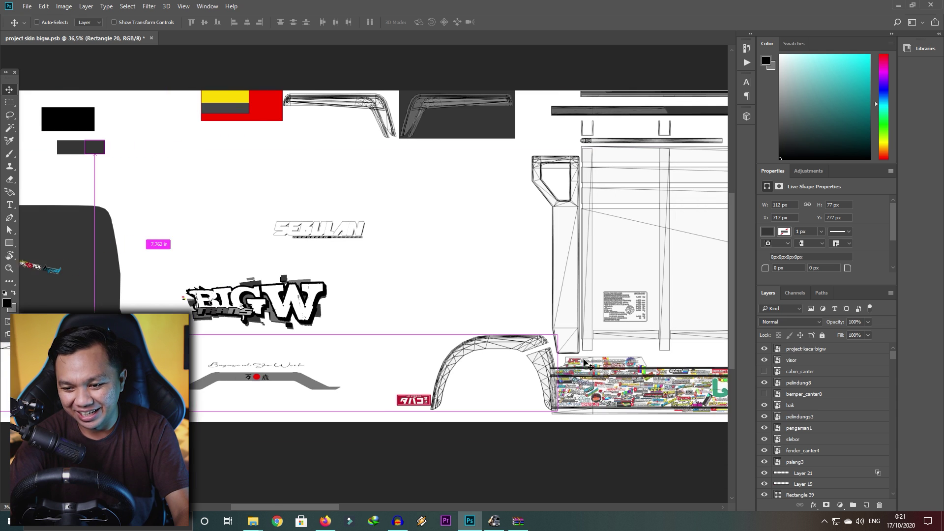
scroll(516, 399, right, 6)
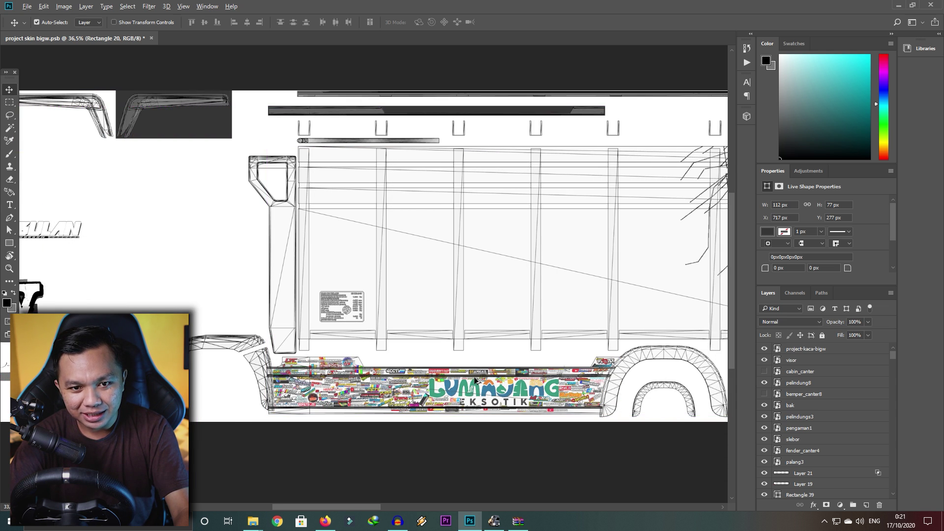
scroll(393, 391, down, 2)
scroll(585, 394, right, 6)
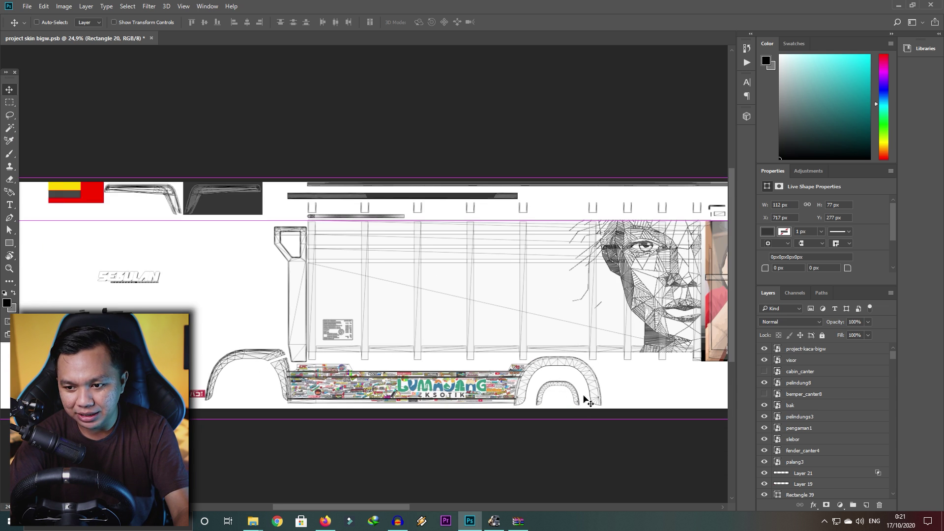
scroll(595, 379, up, 3)
scroll(506, 268, up, 2)
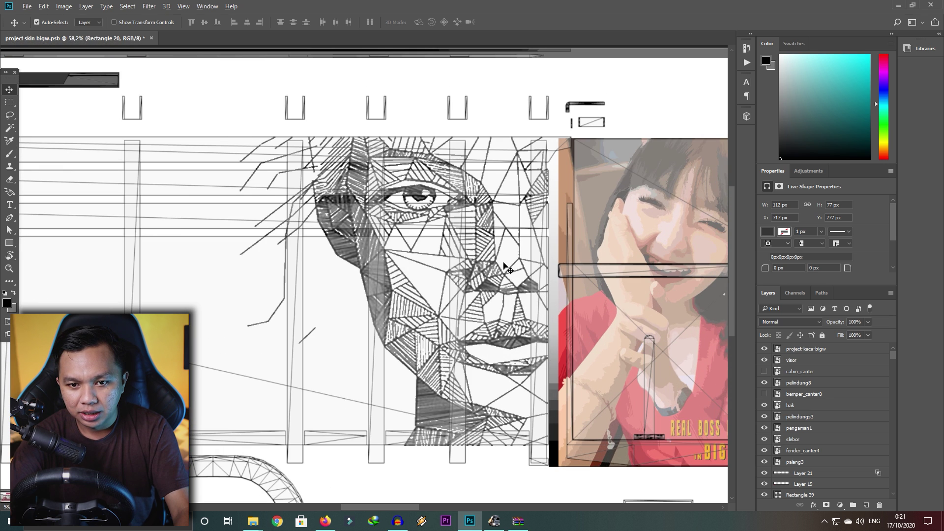
scroll(364, 177, down, 3)
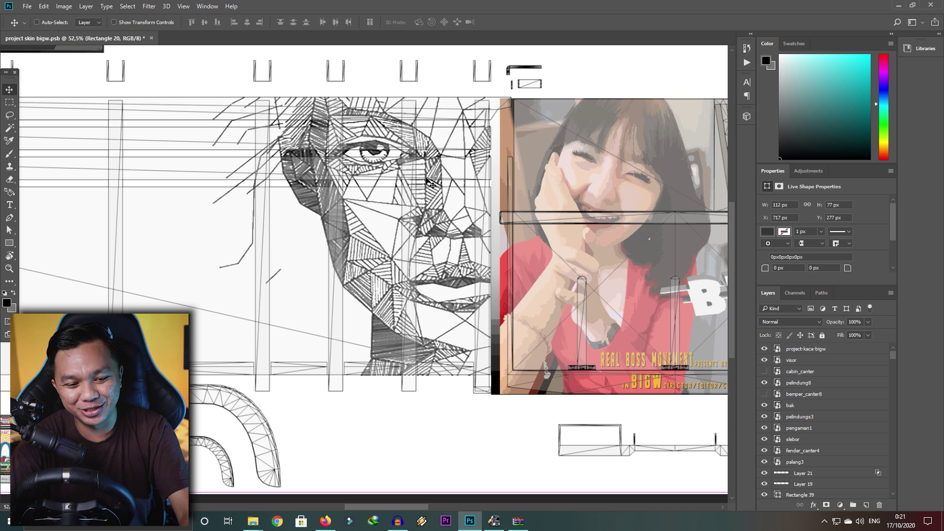
Hide the bak and palang3 wireframe layers to show the BIGW poster artwork without the template over it.
scroll(418, 209, right, 3)
scroll(418, 209, right, 2)
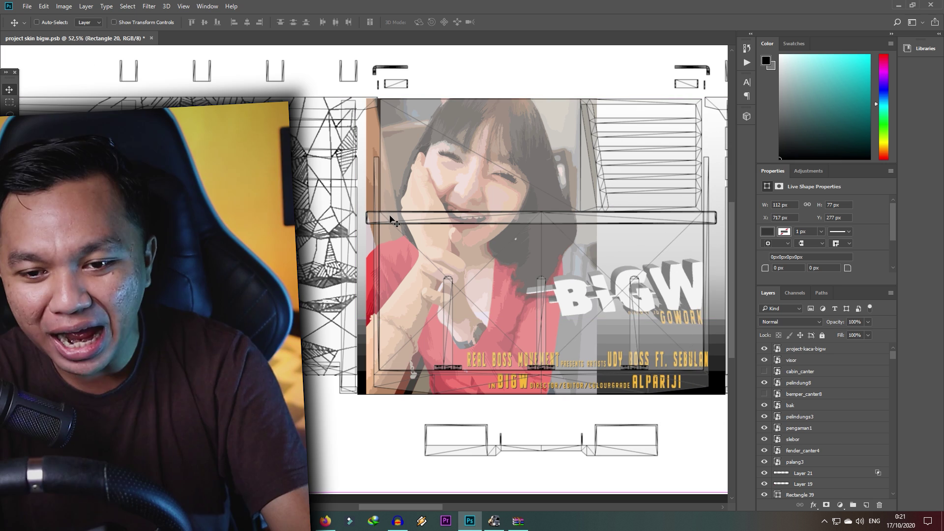
scroll(418, 231, right, 3)
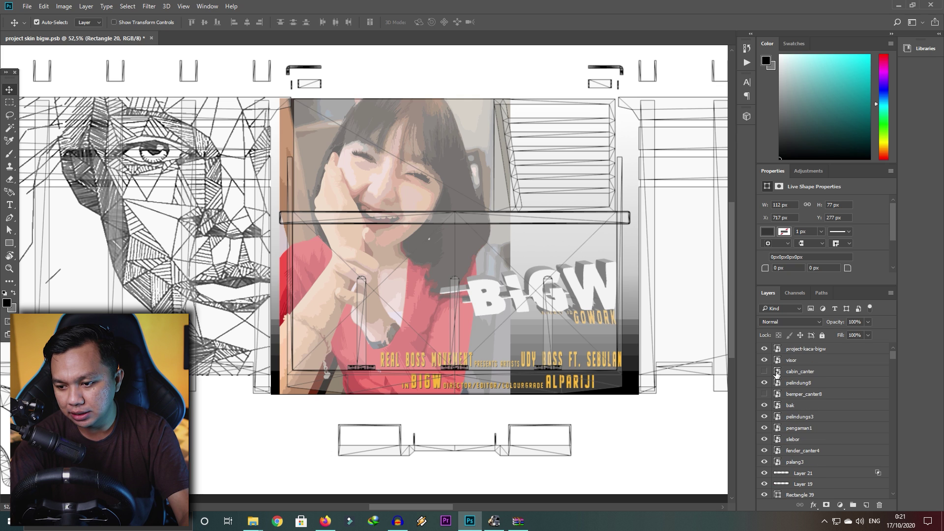
click(765, 405)
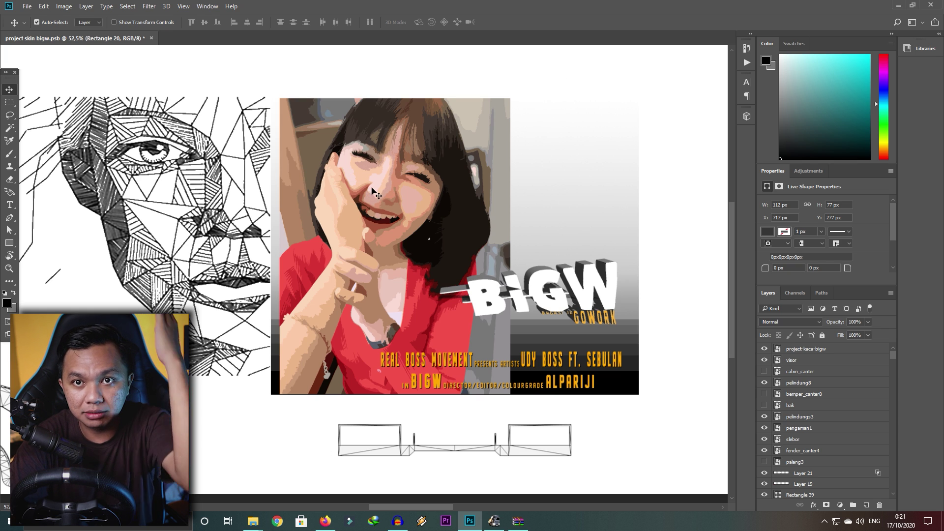
scroll(374, 246, down, 1)
scroll(373, 243, down, 2)
scroll(491, 270, right, 5)
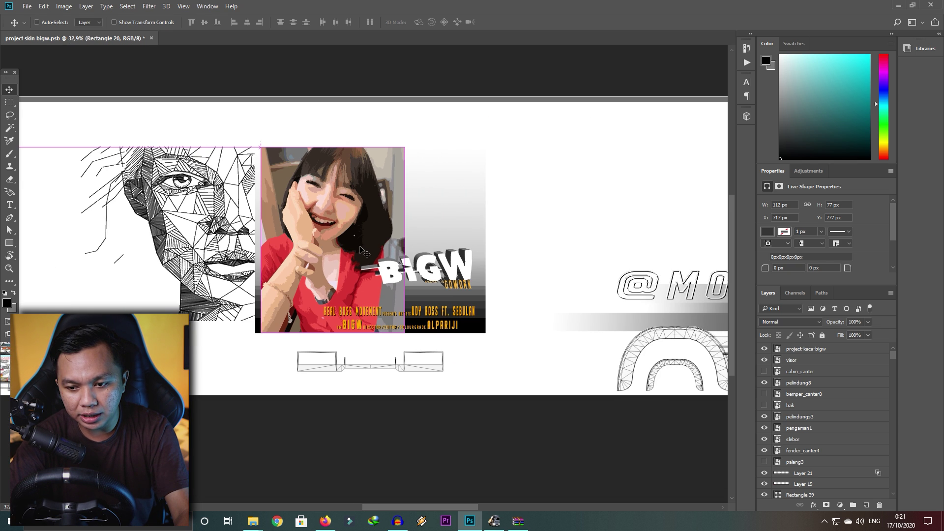
scroll(587, 295, right, 2)
scroll(575, 305, down, 3)
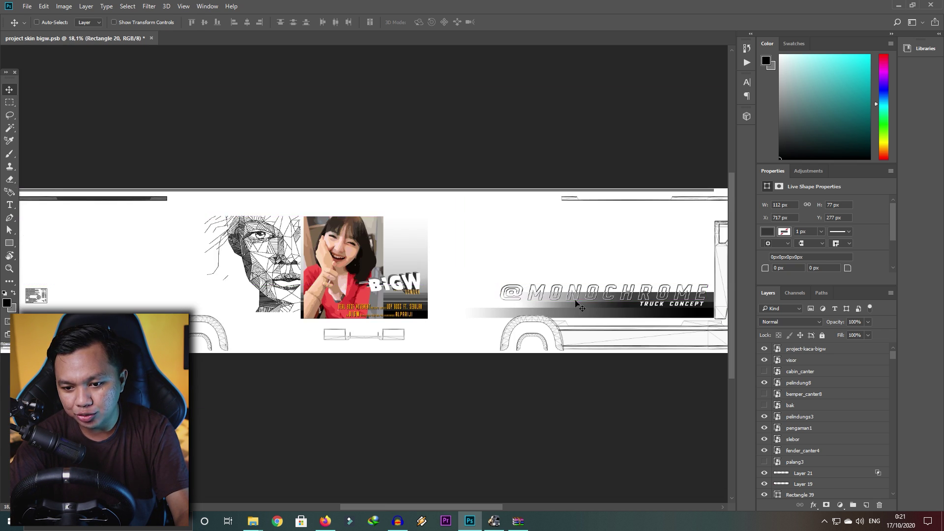
scroll(572, 315, right, 2)
scroll(451, 323, up, 3)
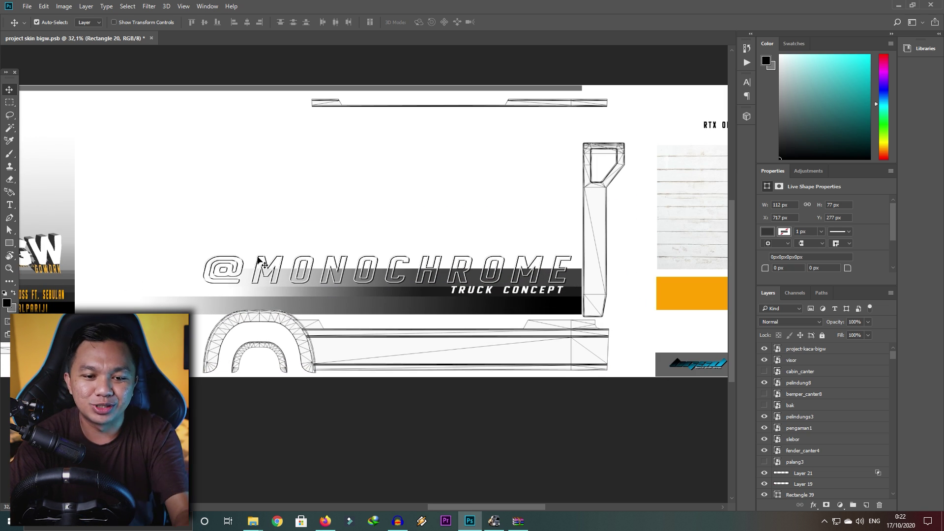
scroll(511, 295, down, 4)
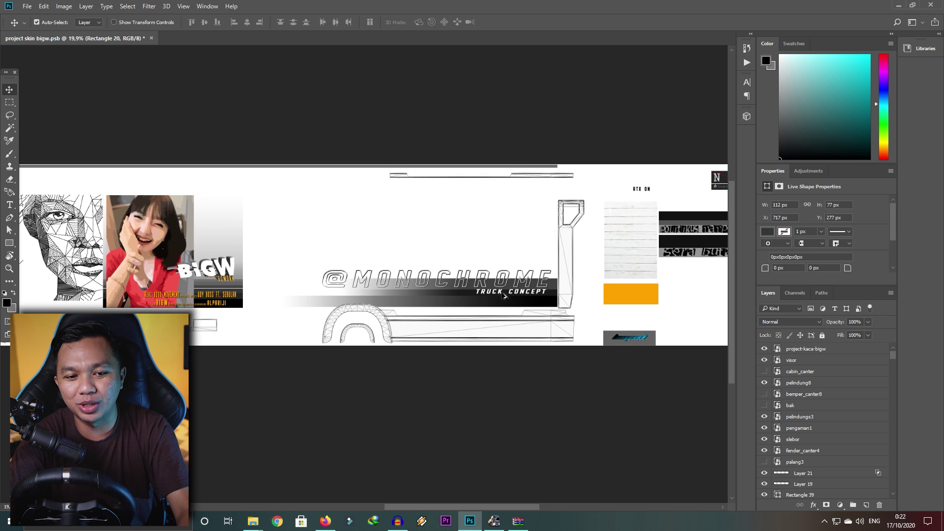
scroll(484, 285, up, 4)
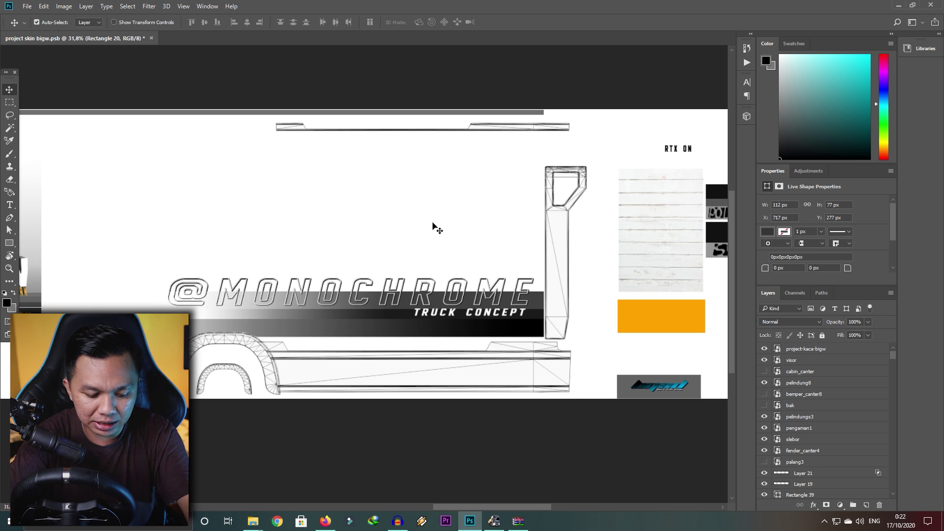
Show the bak template layer over the wood, orange and mudguard panels to read its part labels, and hide it again.
scroll(437, 232, right, 3)
scroll(441, 256, right, 3)
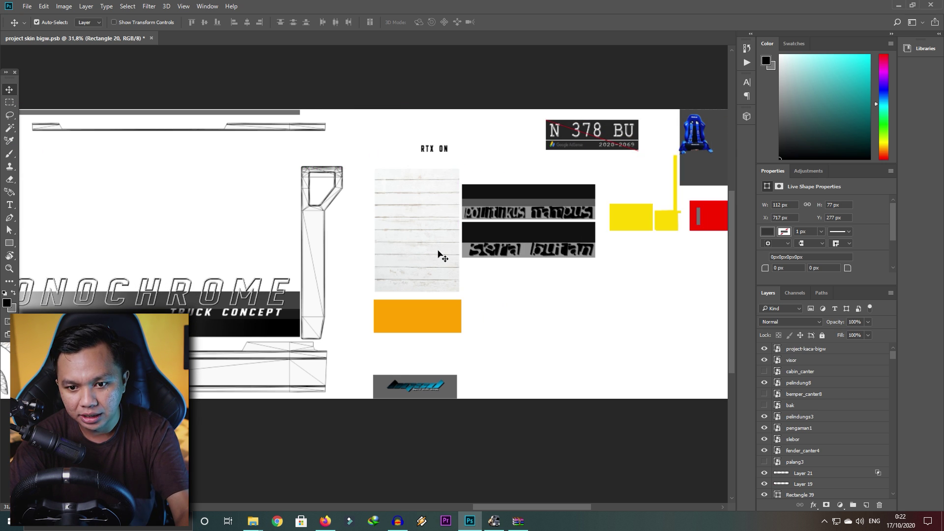
scroll(440, 255, up, 3)
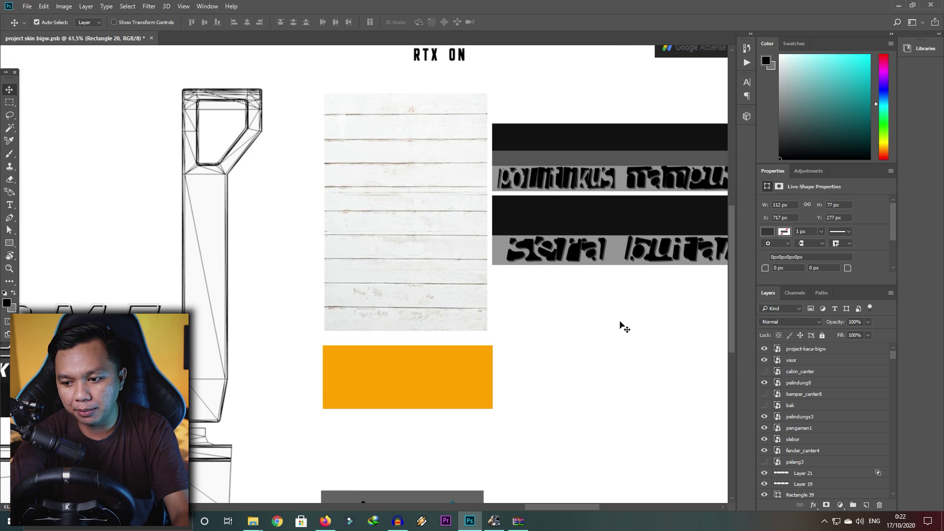
click(765, 405)
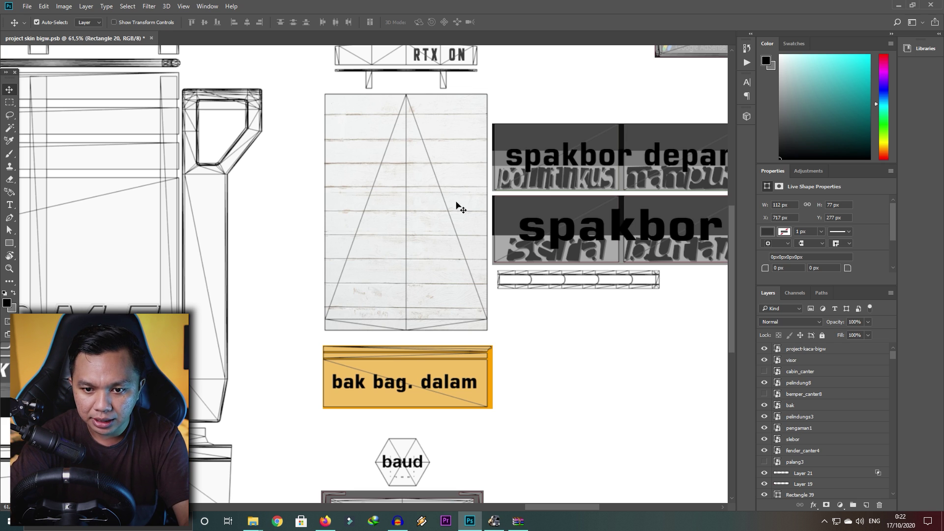
scroll(436, 216, right, 2)
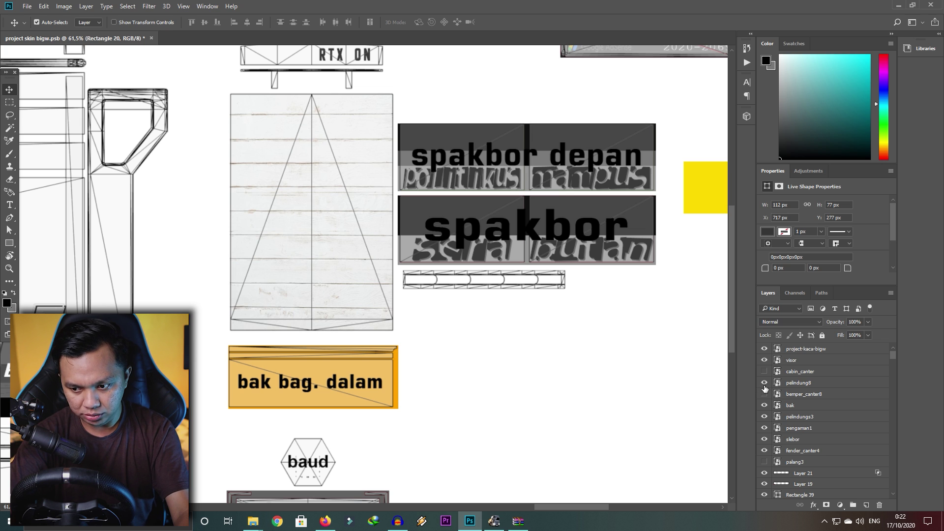
click(764, 405)
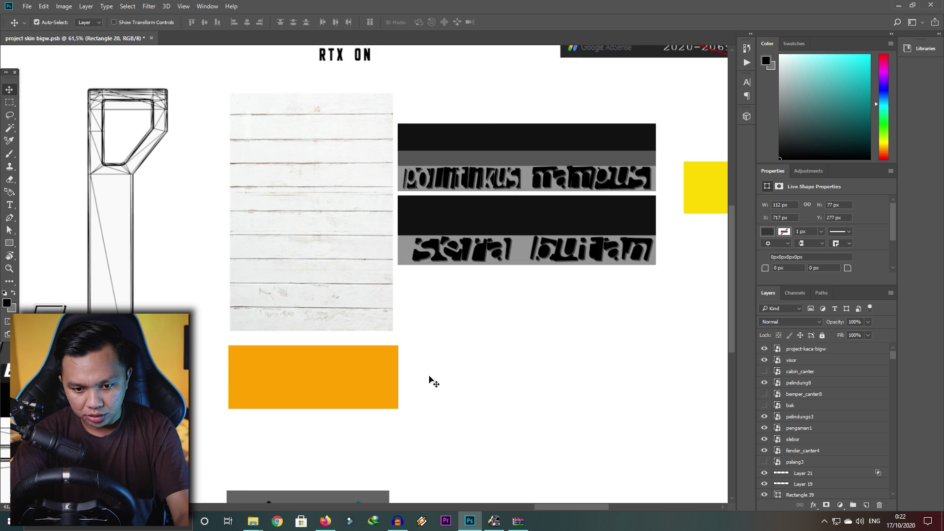
Examine the blue logo on the grey panel below the orange cargo-interior panel.
scroll(333, 382, down, 3)
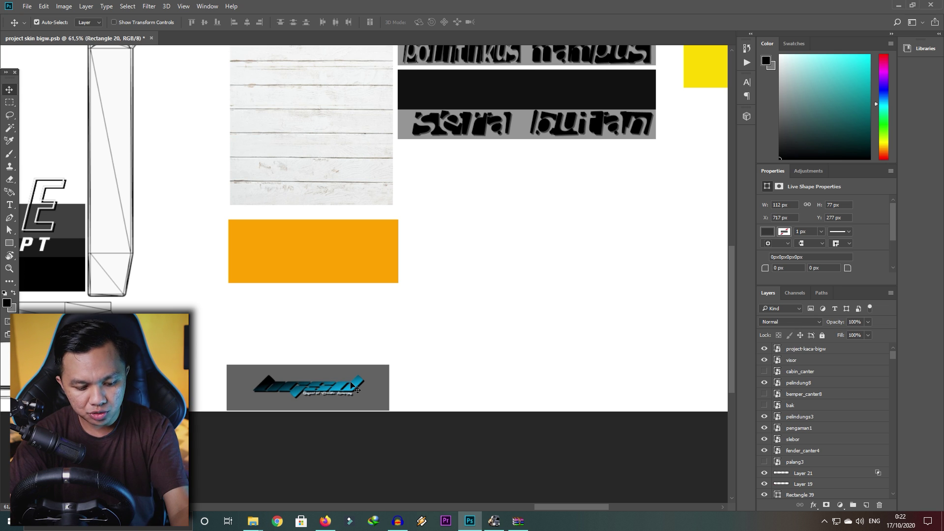
scroll(358, 373, right, 5)
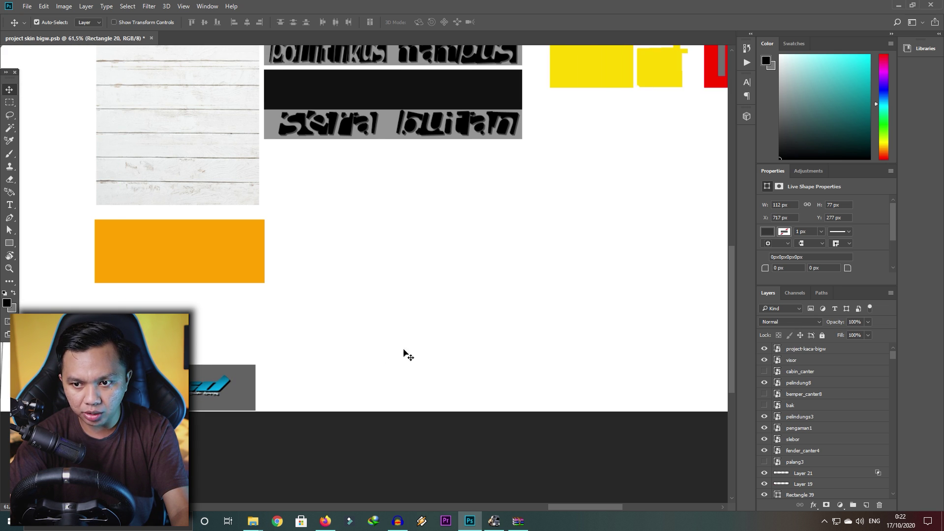
scroll(403, 349, up, 2)
scroll(467, 305, up, 3)
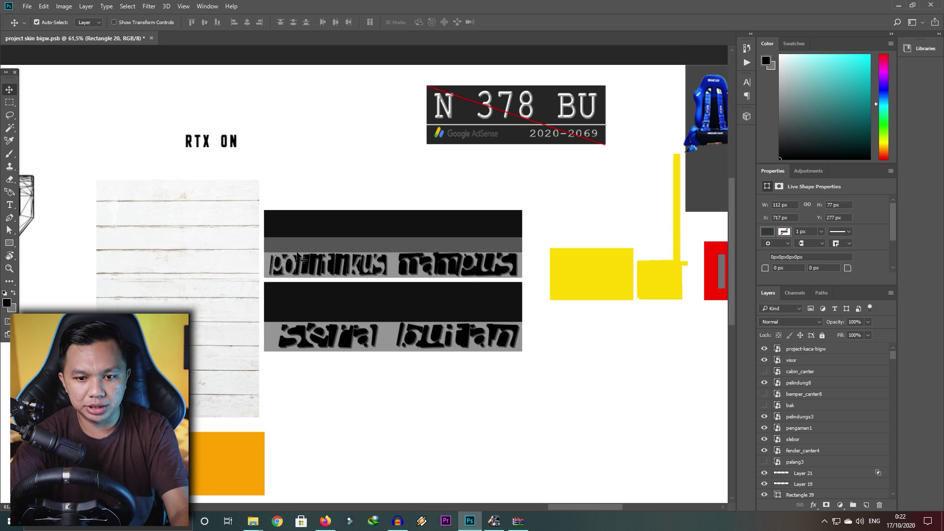
Examine the licence plate artwork up close, including its Google AdSense logo and red diagonal line.
scroll(265, 290, up, 1)
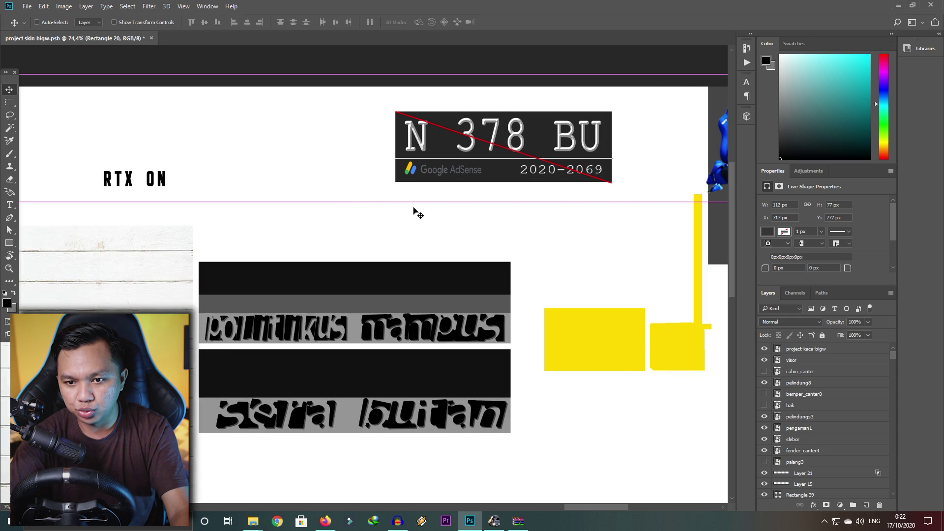
scroll(409, 170, right, 2)
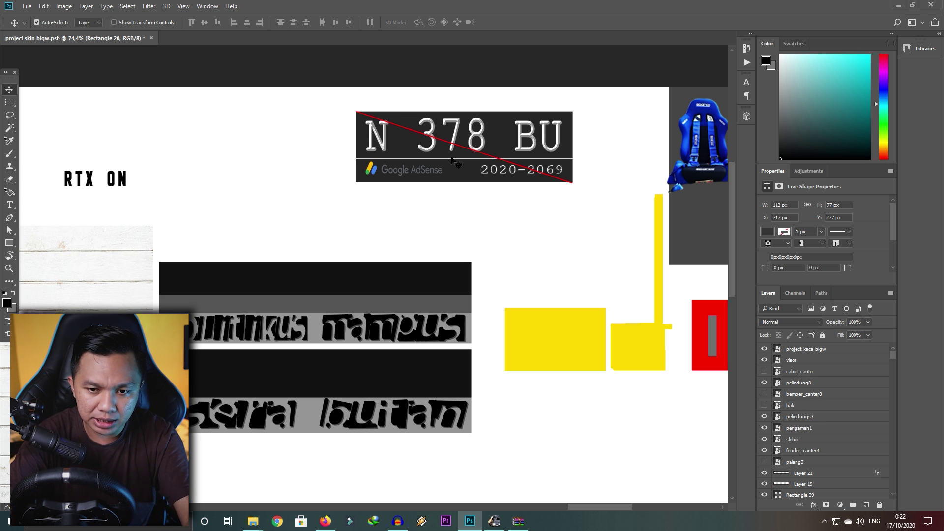
scroll(452, 158, up, 3)
scroll(447, 159, up, 4)
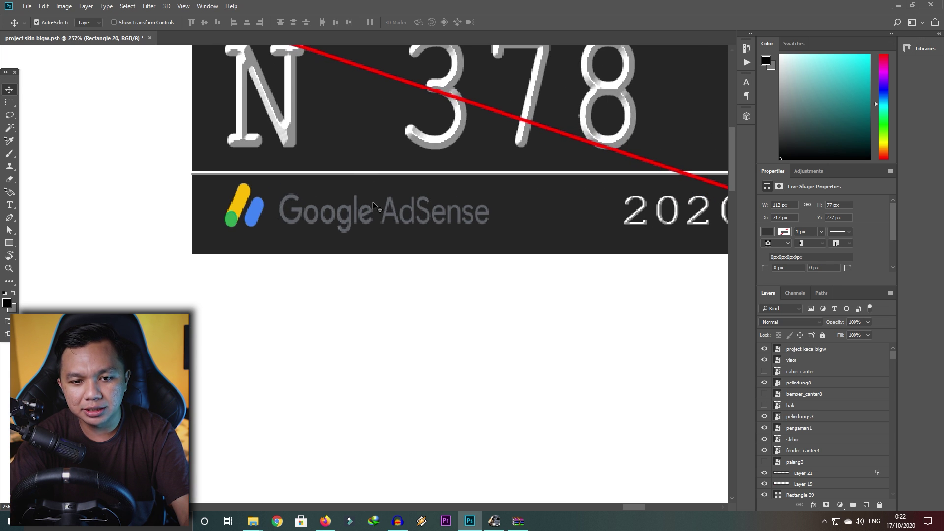
scroll(376, 206, down, 7)
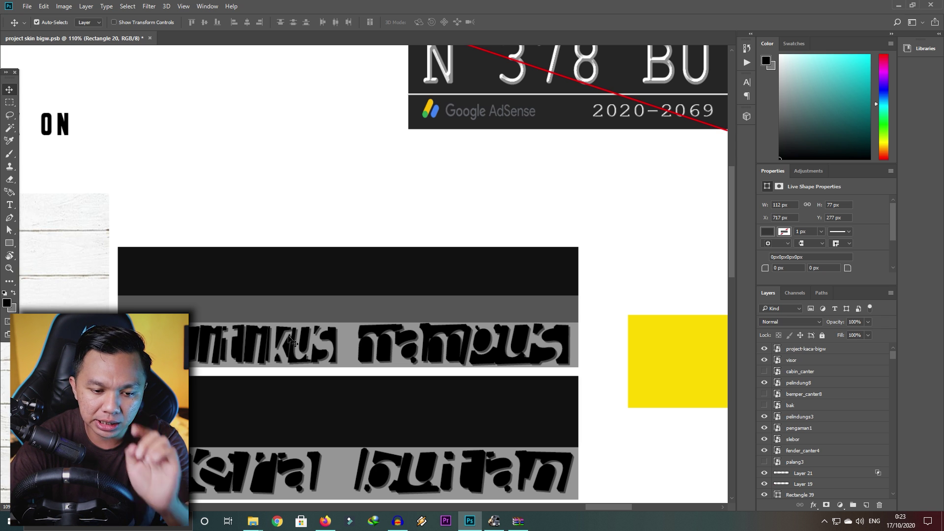
Examine the distorted black lettering on the two mudguard panels.
scroll(294, 341, down, 2)
scroll(292, 341, down, 4)
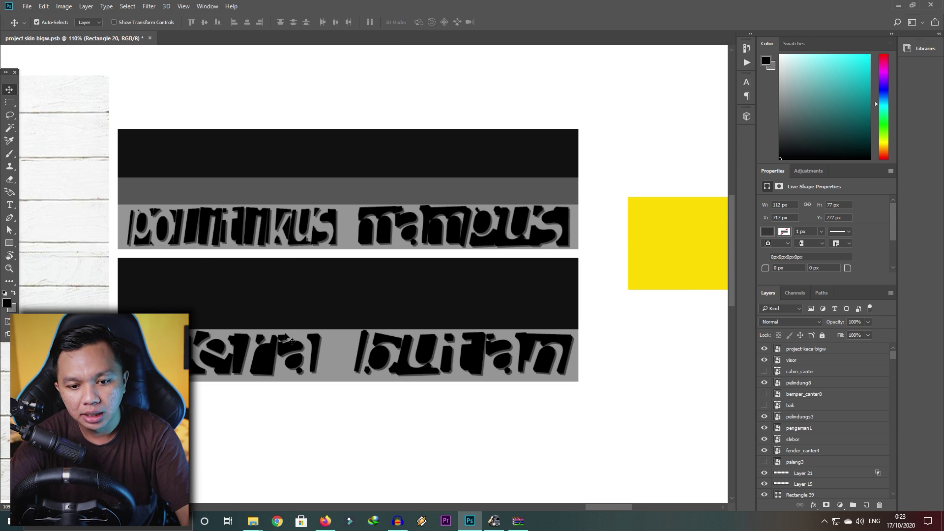
scroll(260, 338, up, 1)
scroll(261, 338, down, 1)
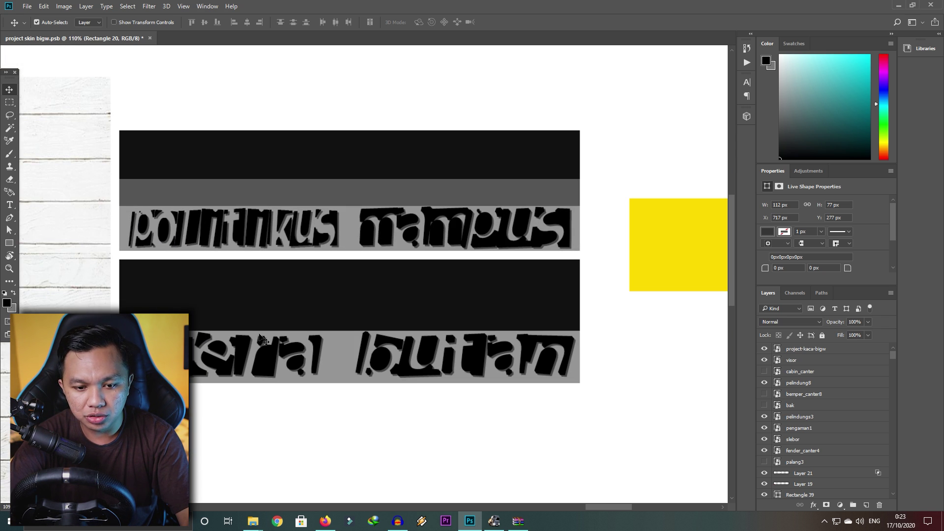
scroll(260, 338, down, 2)
scroll(259, 330, up, 1)
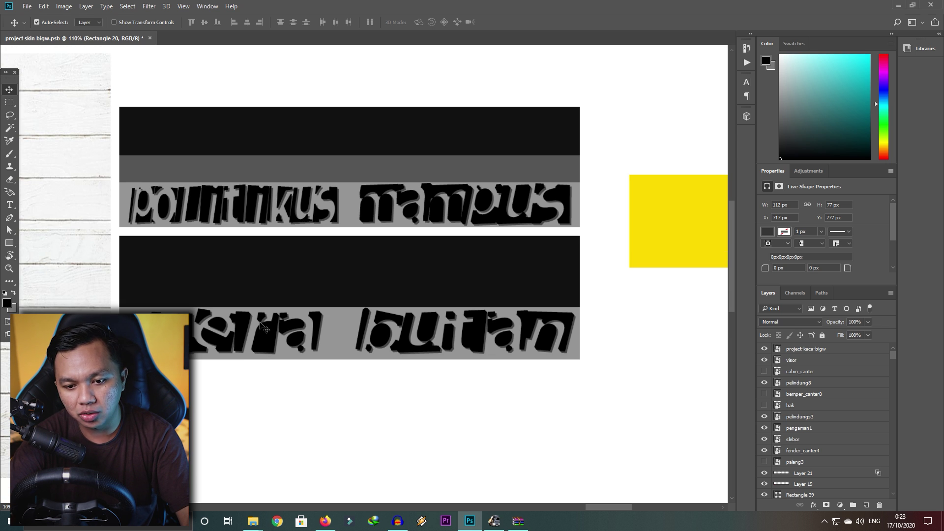
scroll(260, 325, right, 2)
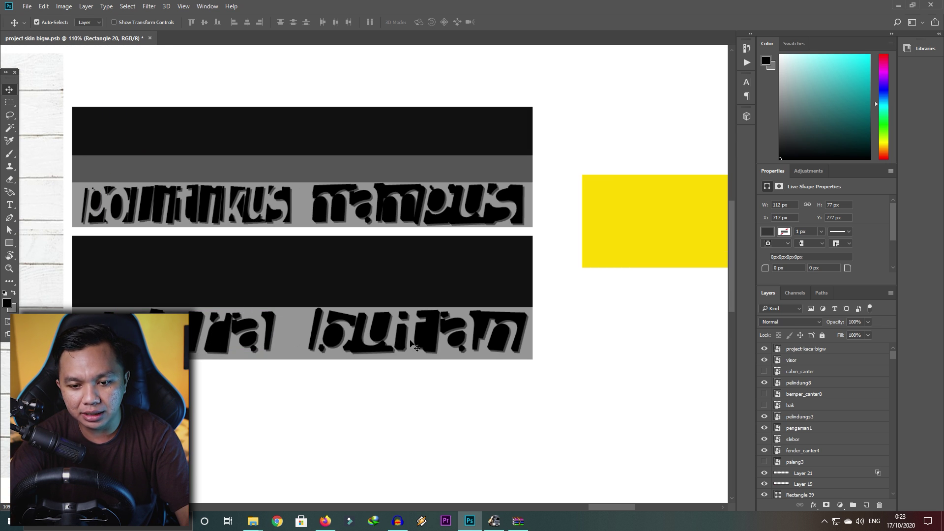
Examine the blue racing seat artwork on the dark grey panel above the red and black panels.
scroll(430, 343, down, 3)
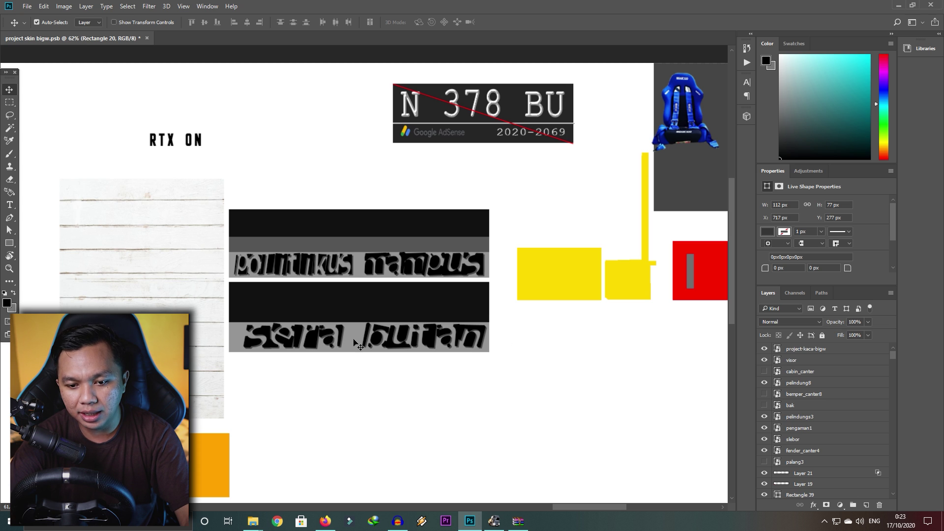
scroll(508, 311, down, 1)
scroll(544, 331, right, 7)
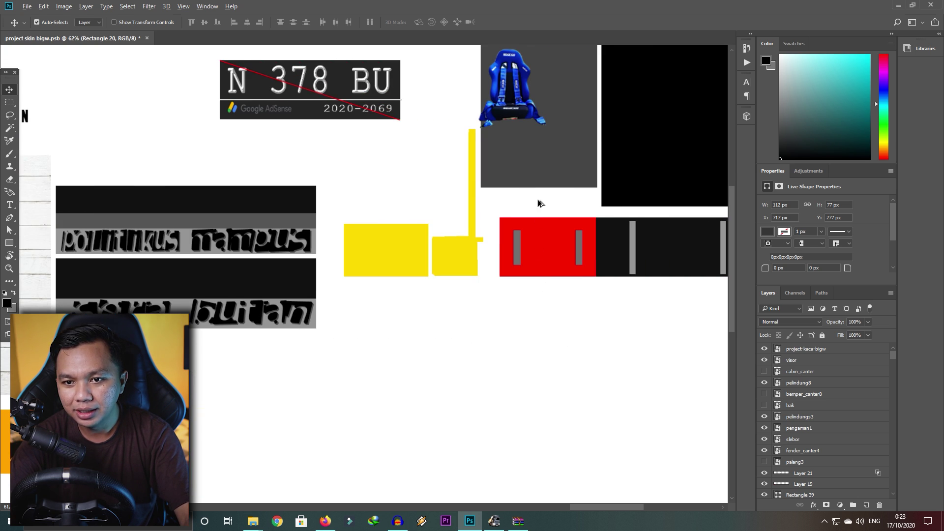
scroll(540, 203, up, 2)
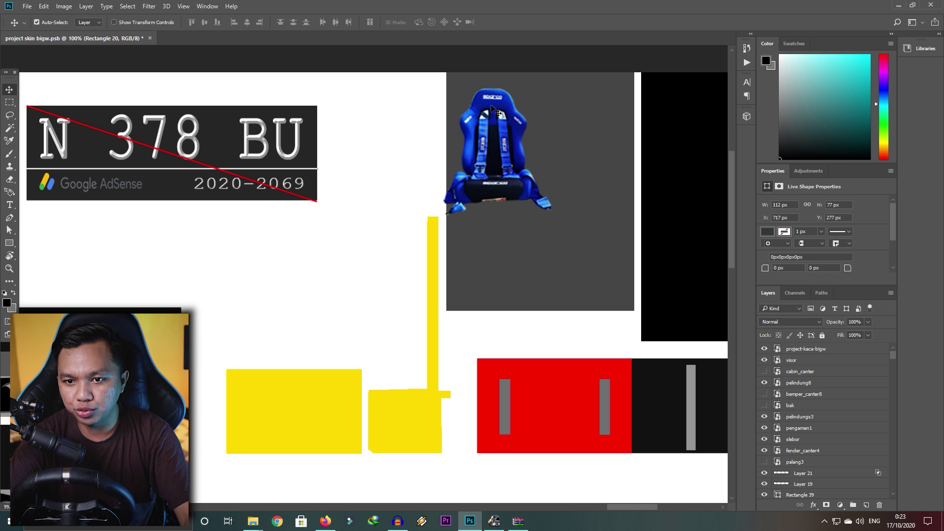
scroll(493, 121, down, 4)
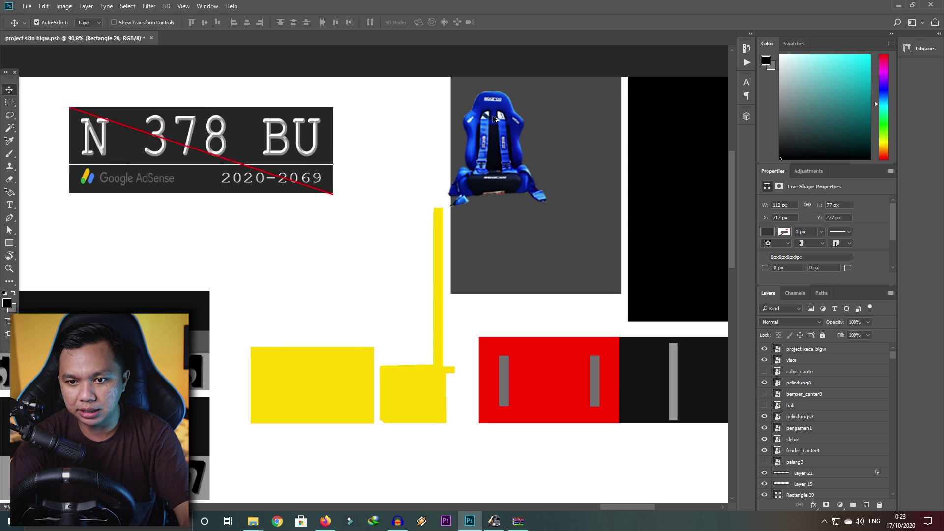
scroll(496, 150, up, 2)
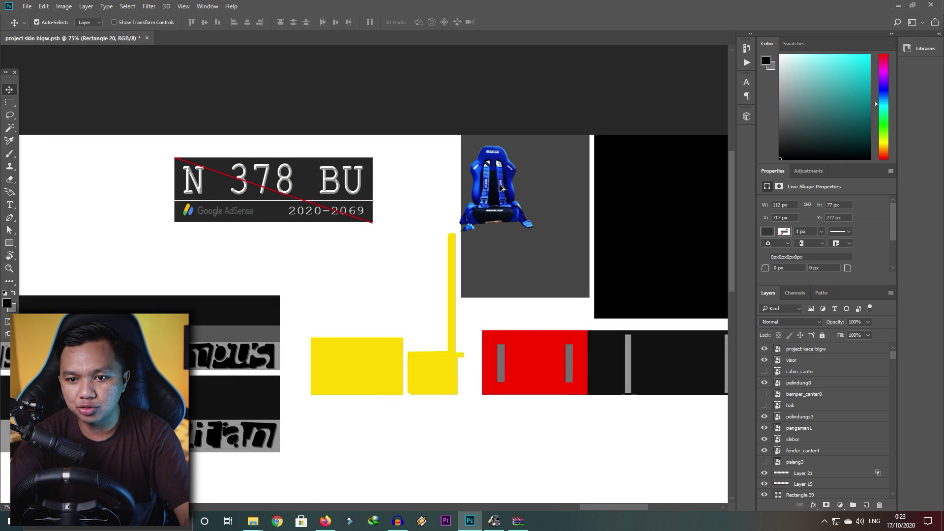
scroll(490, 267, down, 3)
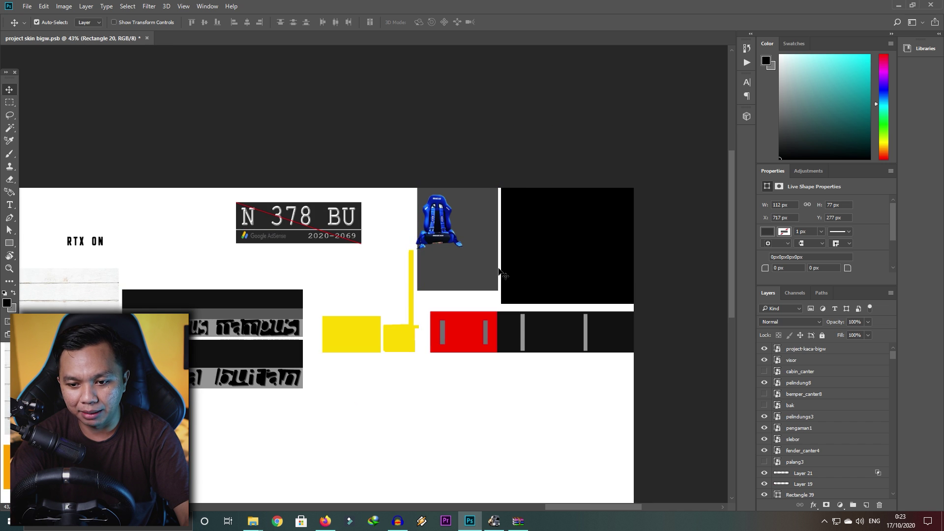
View the whole truck skin layout from end to end.
scroll(479, 335, down, 3)
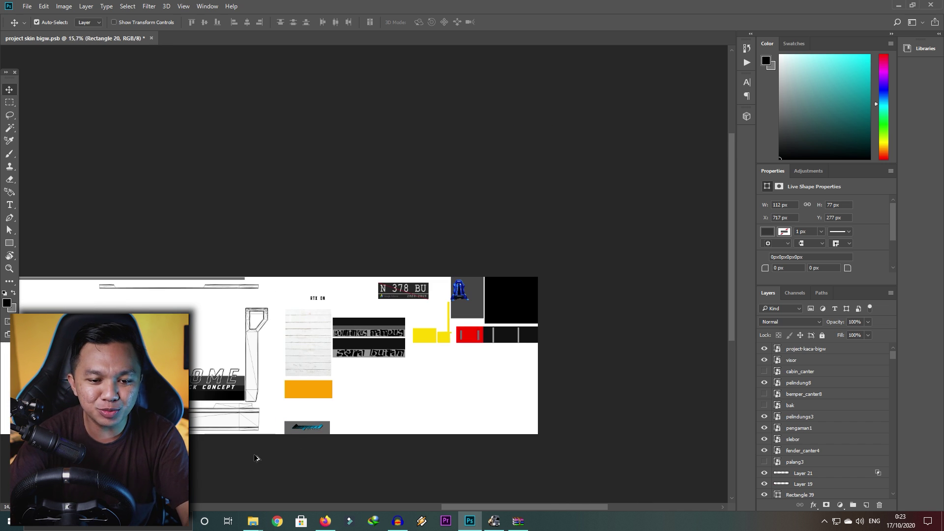
scroll(315, 360, down, 2)
scroll(297, 410, down, 1)
scroll(300, 411, up, 2)
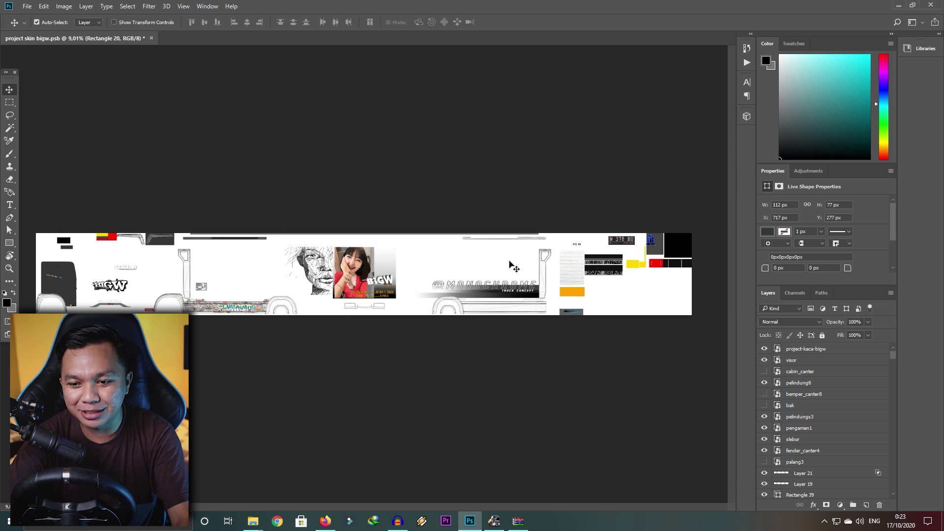
Browse the layer stack past the licence plate layers and expand Group 2 to inspect its text layers.
drag(893, 358, 889, 396)
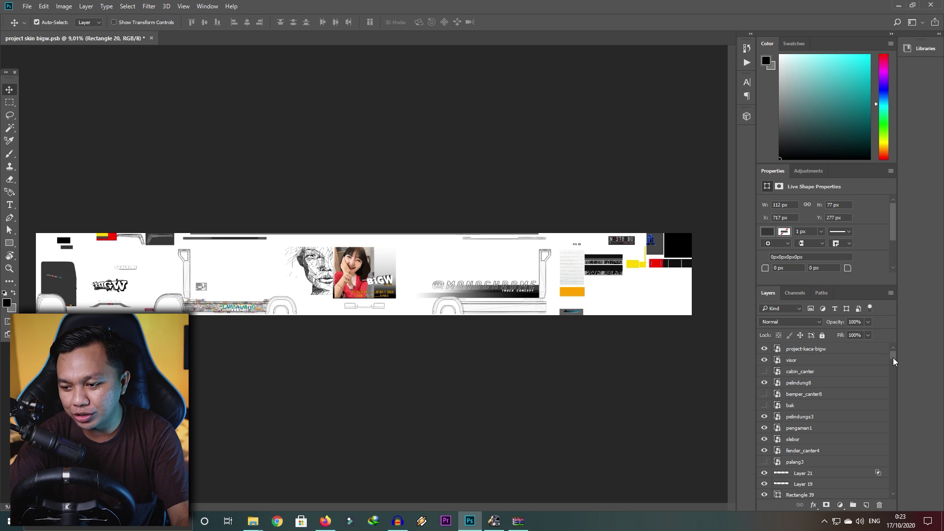
drag(814, 193, 532, 358)
click(533, 329)
scroll(540, 295, down, 5)
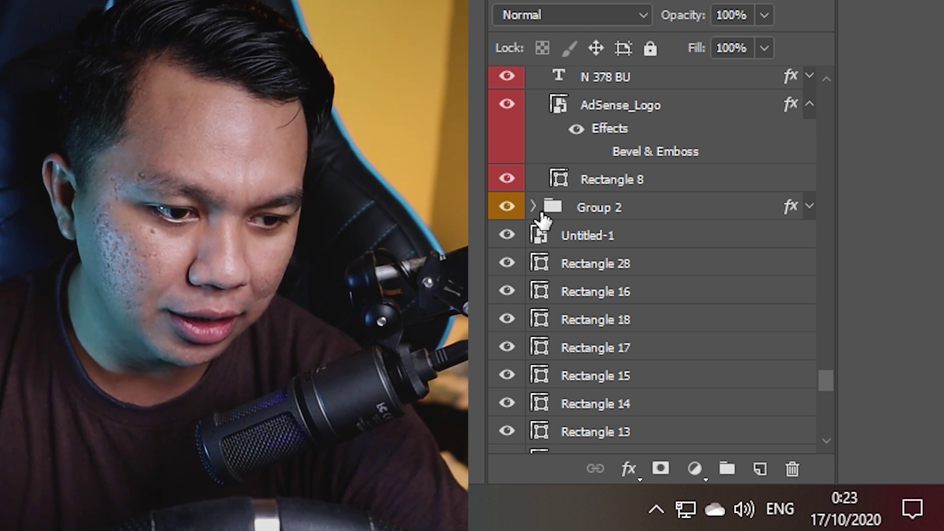
click(541, 217)
click(533, 206)
scroll(598, 270, down, 3)
scroll(604, 246, down, 2)
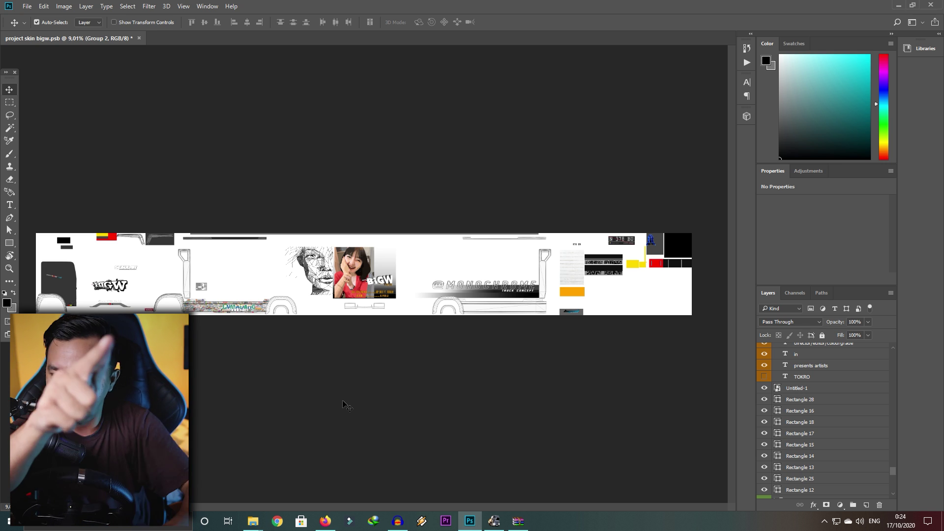
scroll(385, 359, up, 2)
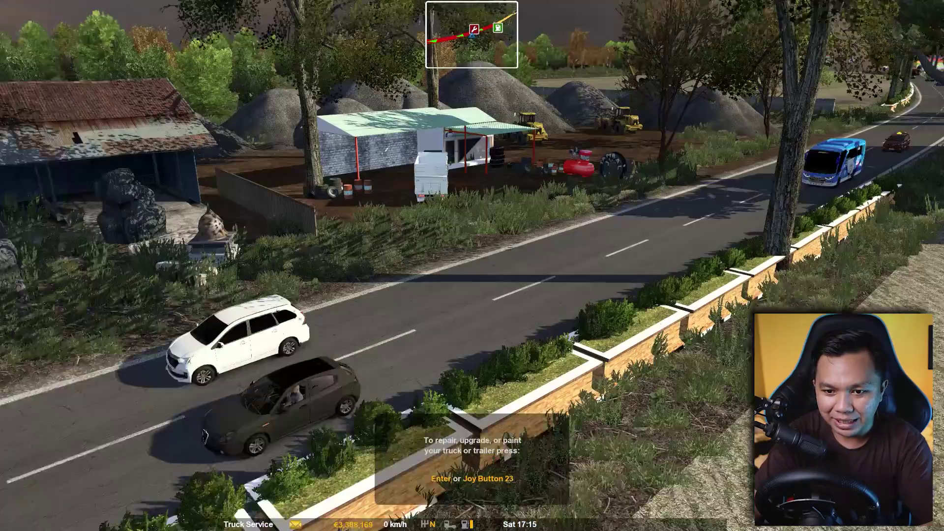
In the truck simulator game, enter the Truck Service and open the Truck Configurator for the yellow Fuso truck.
key(Return)
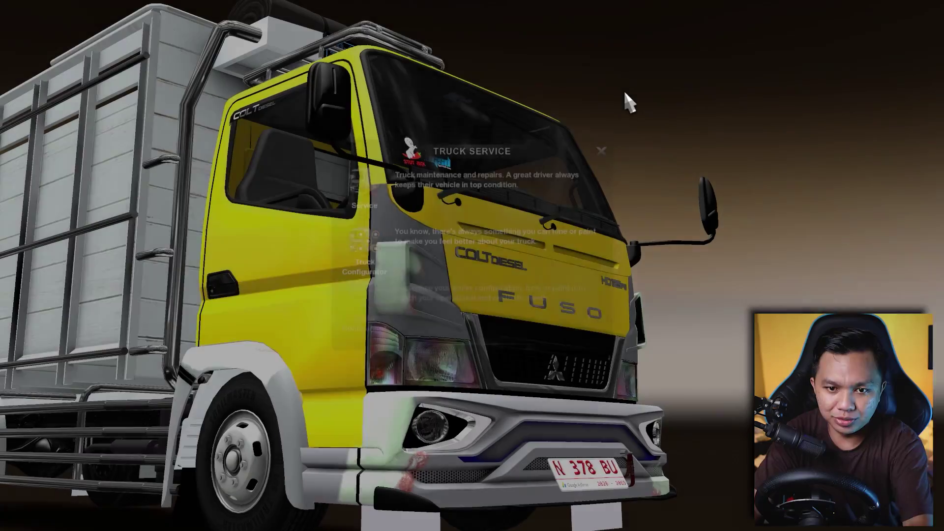
click(371, 241)
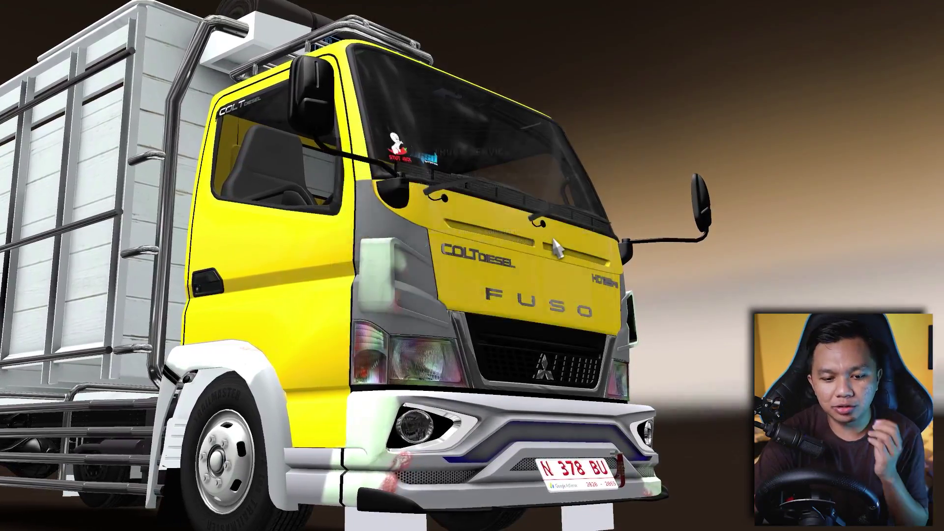